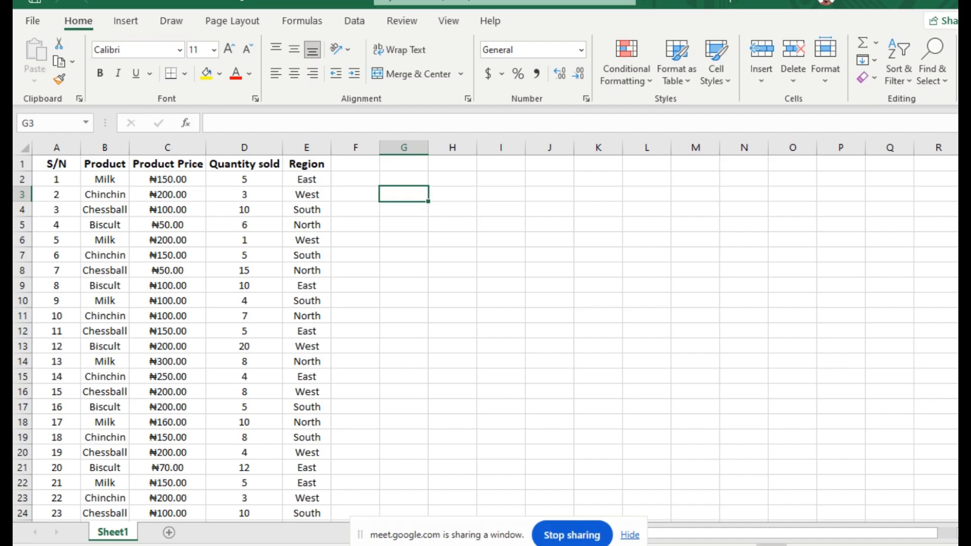
# Add a new blank worksheet to the workbook and check the product table's column headers on Sheet1 for reference
pyautogui.moveTo(912, 545); pyautogui.dragTo(927, 545)
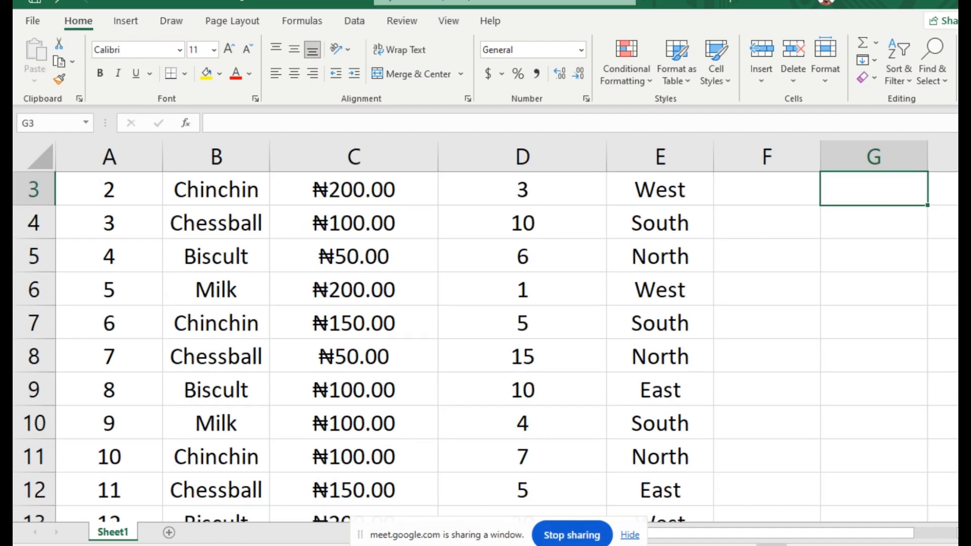
pyautogui.scroll(1, 485, 329)
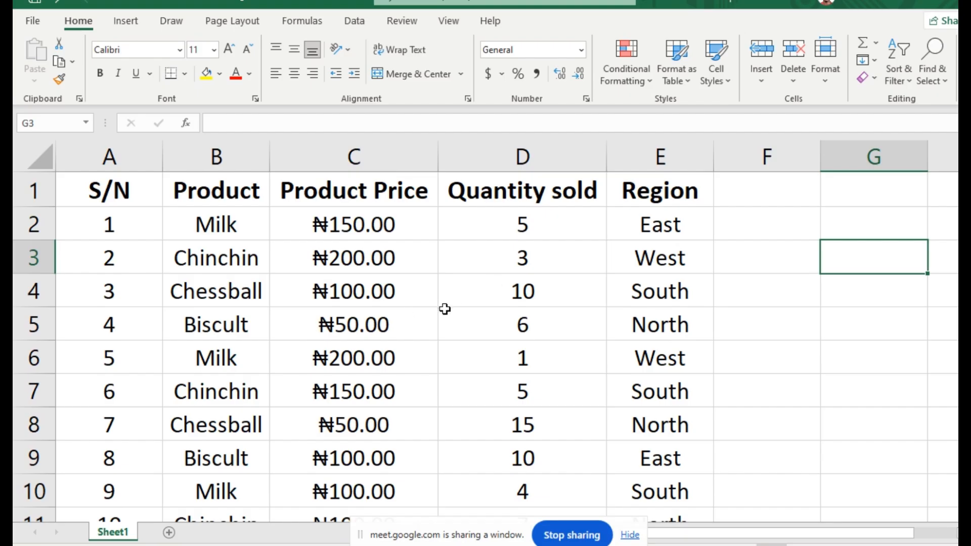
pyautogui.click(169, 533)
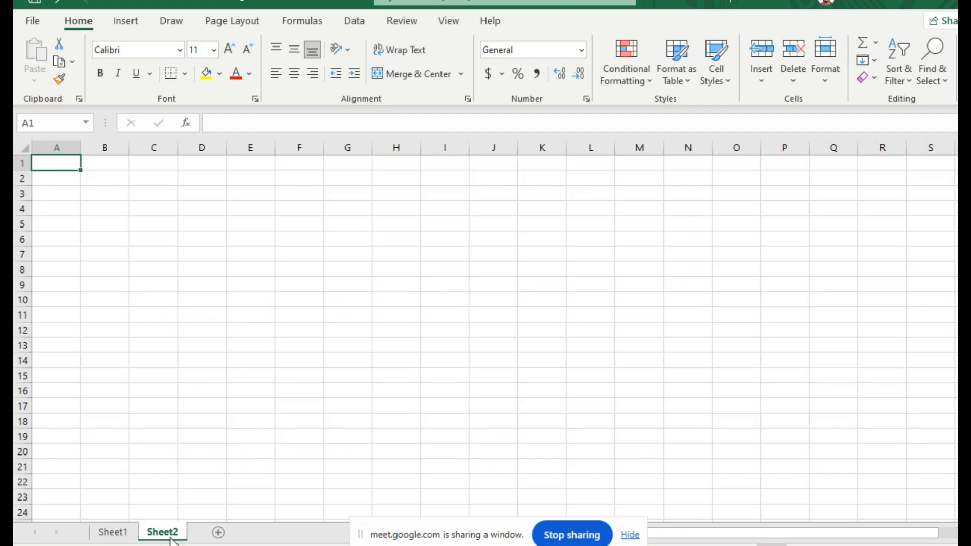
pyautogui.click(107, 533)
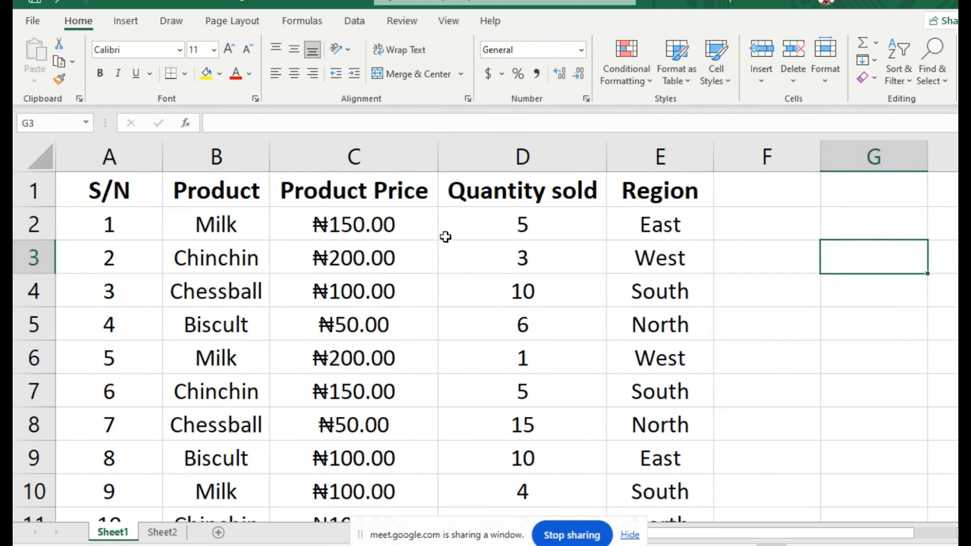
pyautogui.click(162, 533)
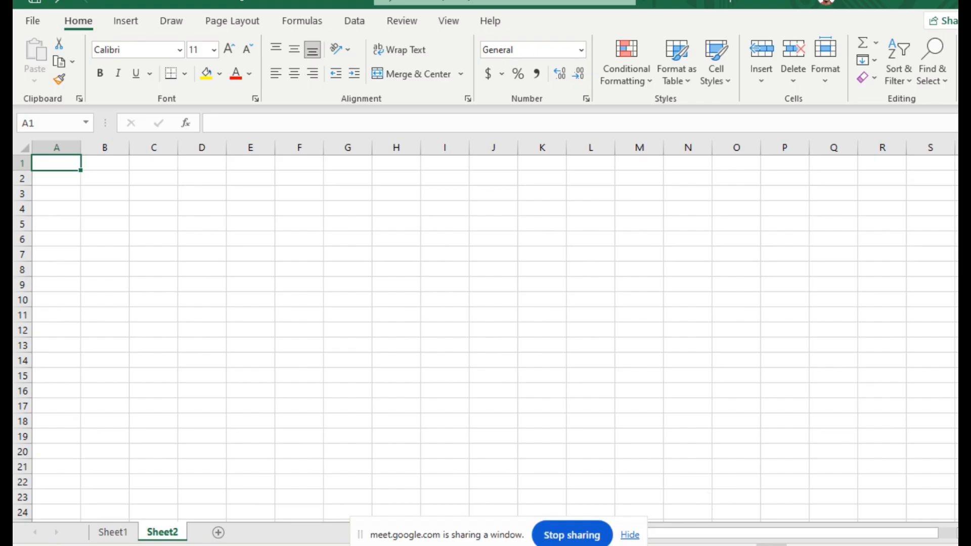
pyautogui.scroll(5, 486, 331)
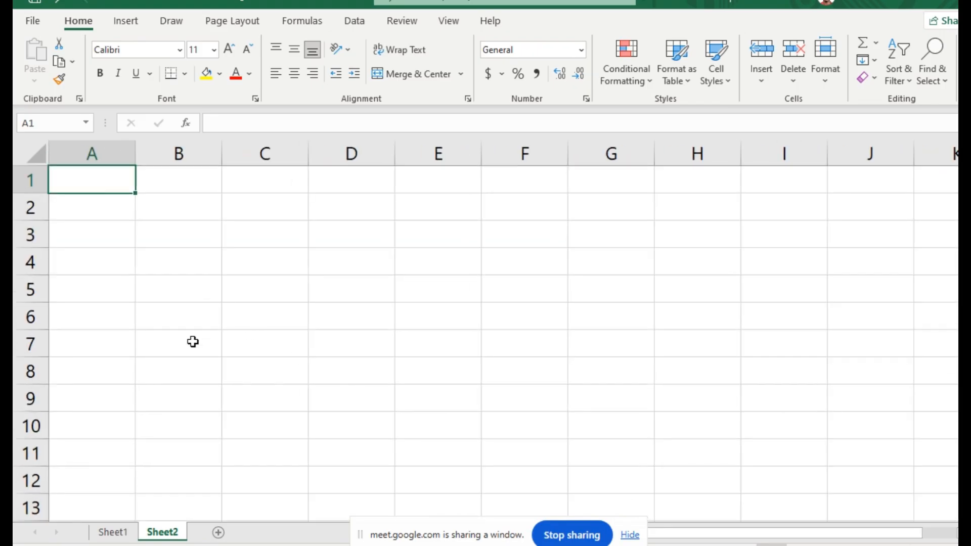
# Enter the headers S/N in A1 and PRODUCT in B1 of the new worksheet
pyautogui.write('s')
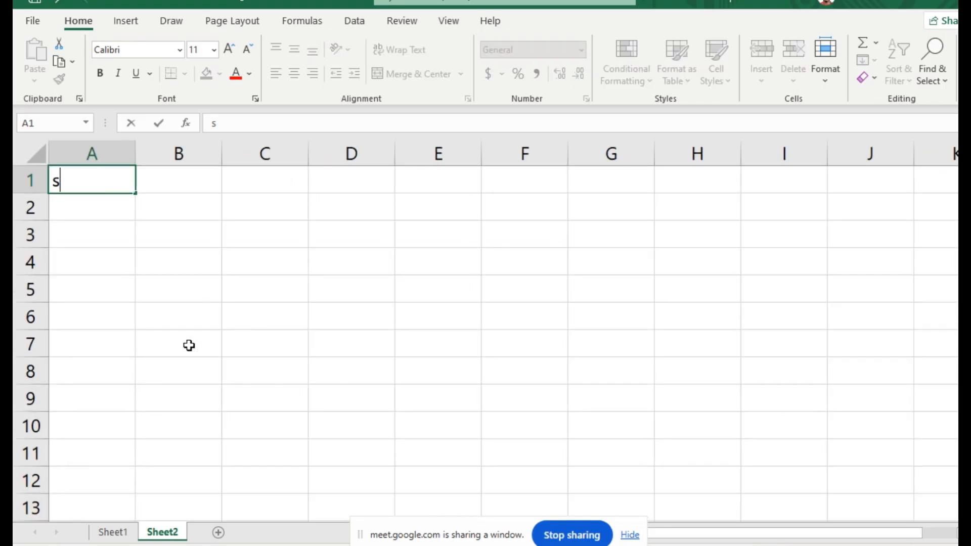
pyautogui.press('BackSpace')
pyautogui.write('S/N')
pyautogui.press('Tab')
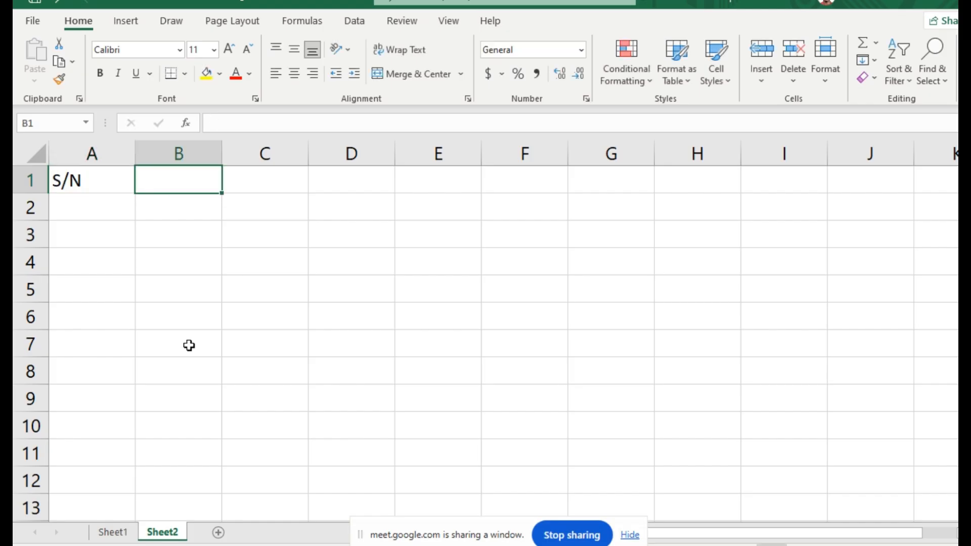
pyautogui.write('PRO')
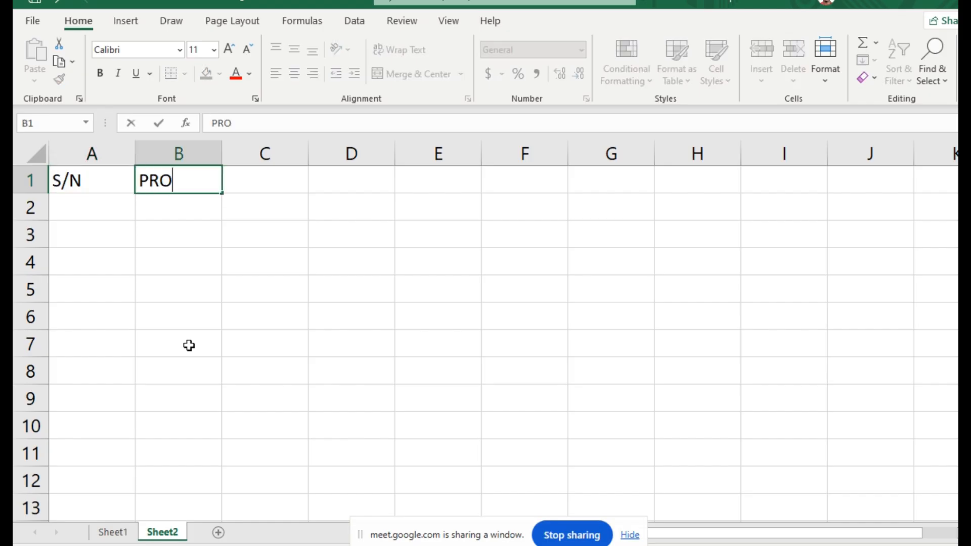
pyautogui.write('DUCT')
pyautogui.press('Tab')
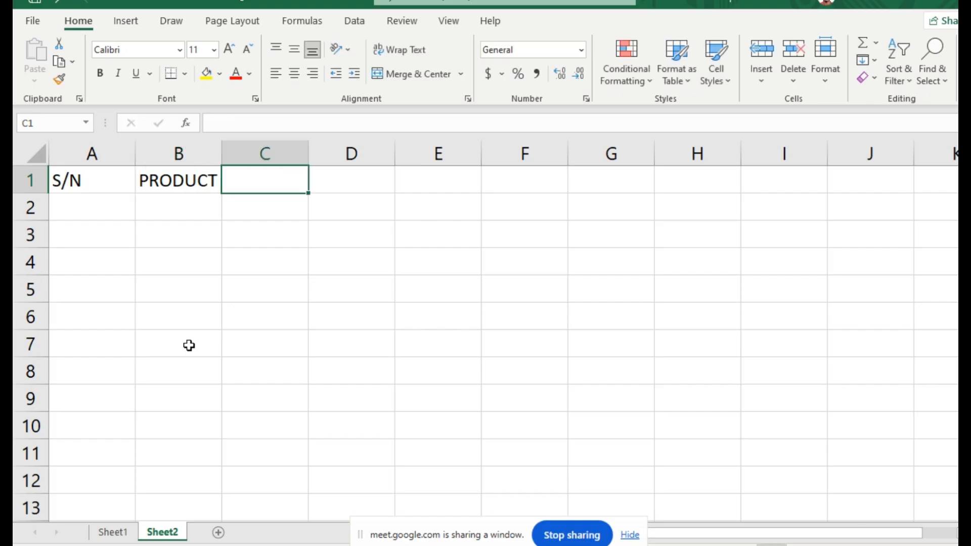
# Enter the header QUANTITY SOLD in C1 and compare the headers with those on Sheet1
pyautogui.write('QUA')
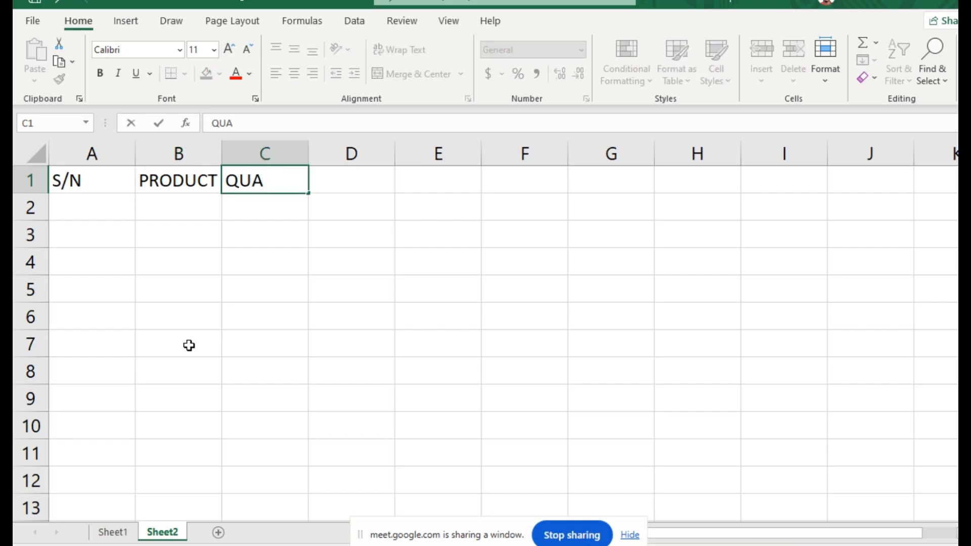
pyautogui.press('BackSpace')
pyautogui.write('=')
pyautogui.write('AN')
pyautogui.write('TITY')
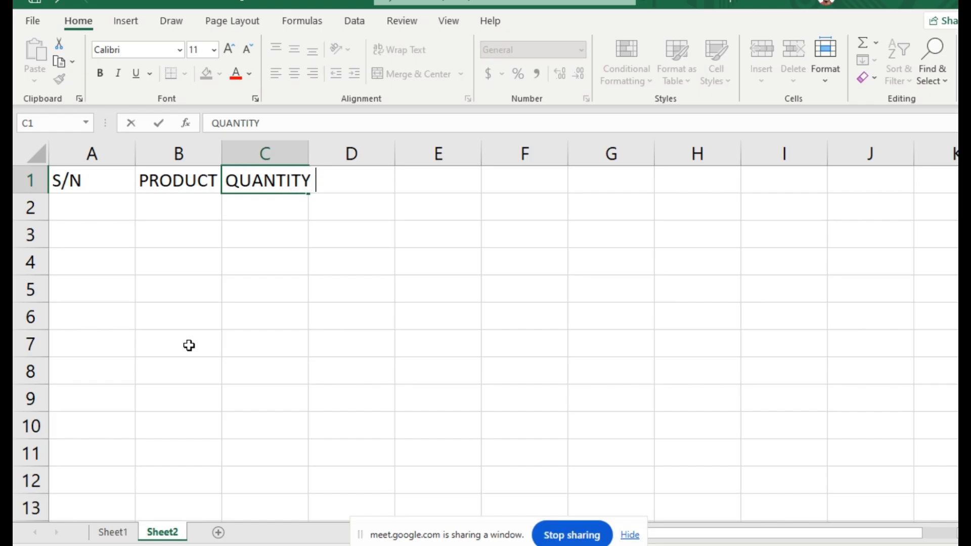
pyautogui.write(' SOLD')
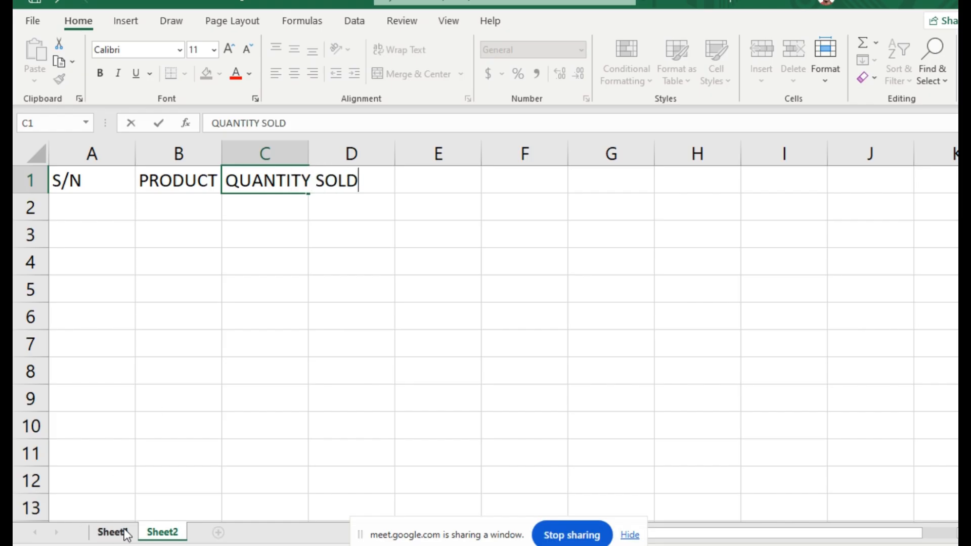
pyautogui.click(124, 534)
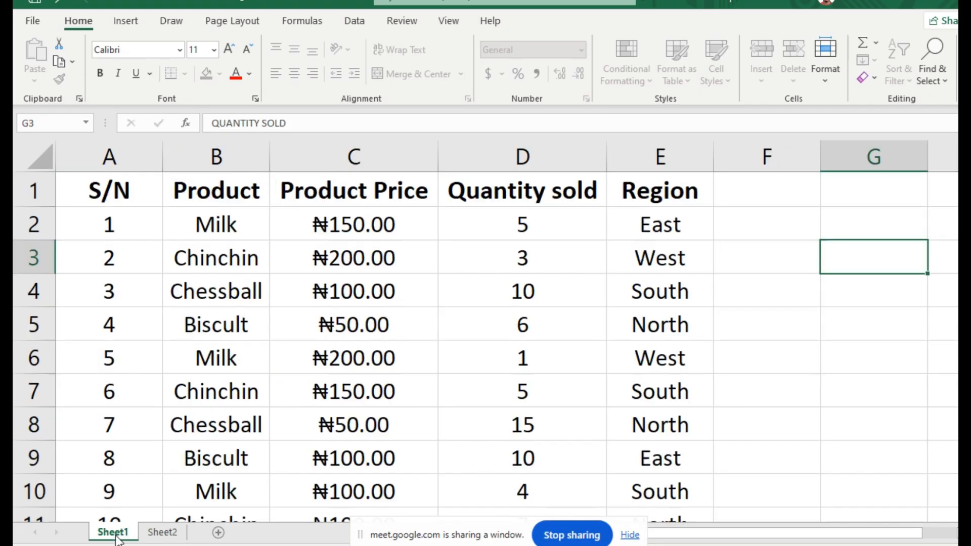
pyautogui.click(161, 534)
pyautogui.click(336, 189)
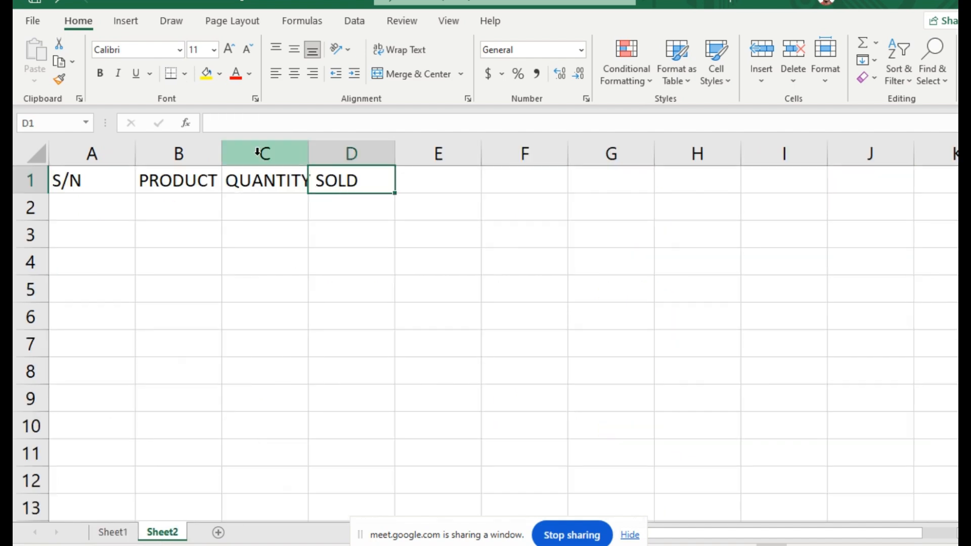
# Insert a column before QUANTITY SOLD and enter the header PRICE in C1
pyautogui.click(251, 143)
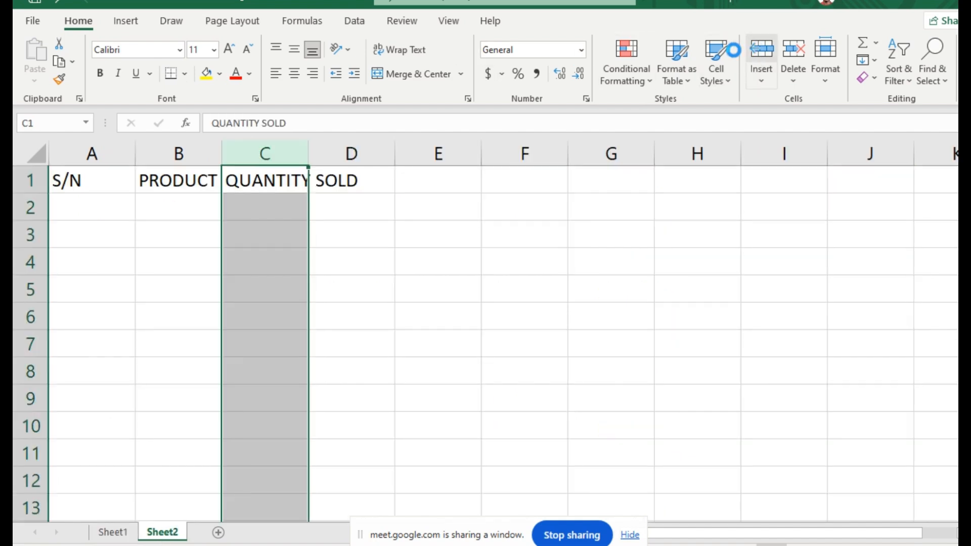
pyautogui.click(264, 184)
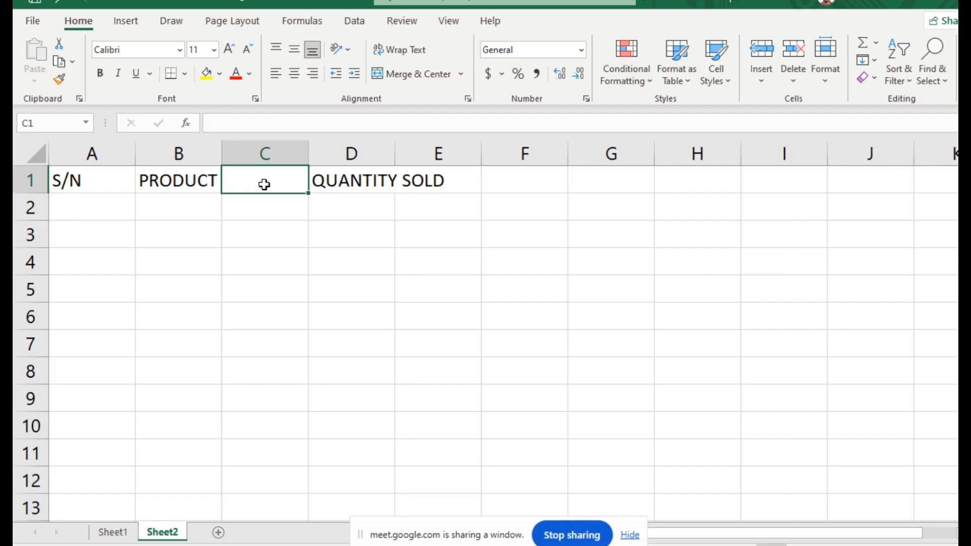
pyautogui.write('PRIEC')
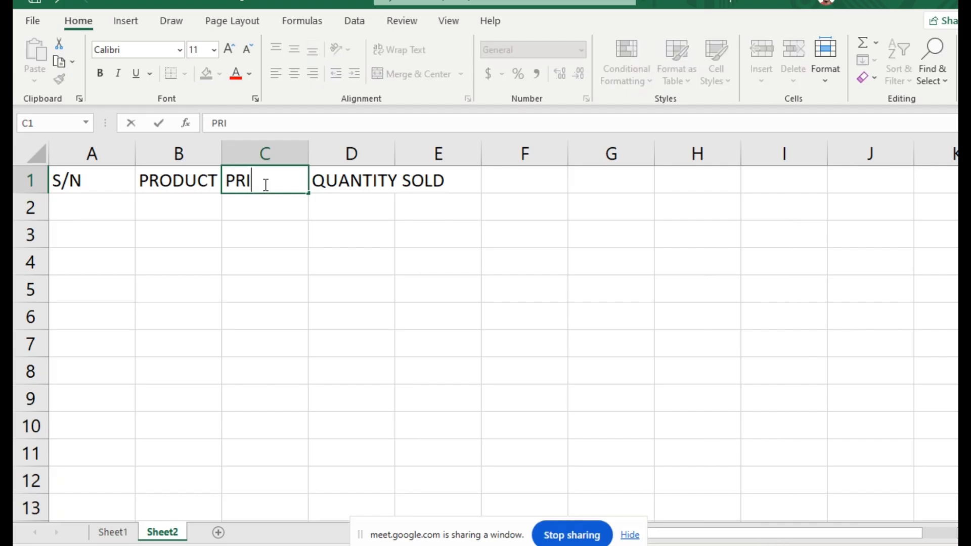
pyautogui.press('BackSpace')
pyautogui.press('BackSpace')
pyautogui.write('CE')
# Enter the header REGION in E1
pyautogui.click(433, 171)
pyautogui.doubleClick(437, 172)
pyautogui.write('REGION')
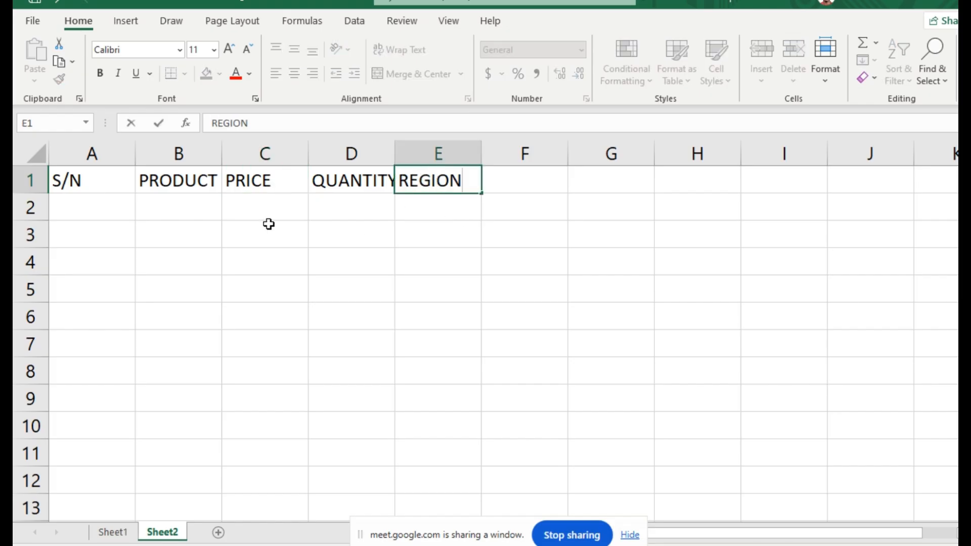
pyautogui.click(244, 209)
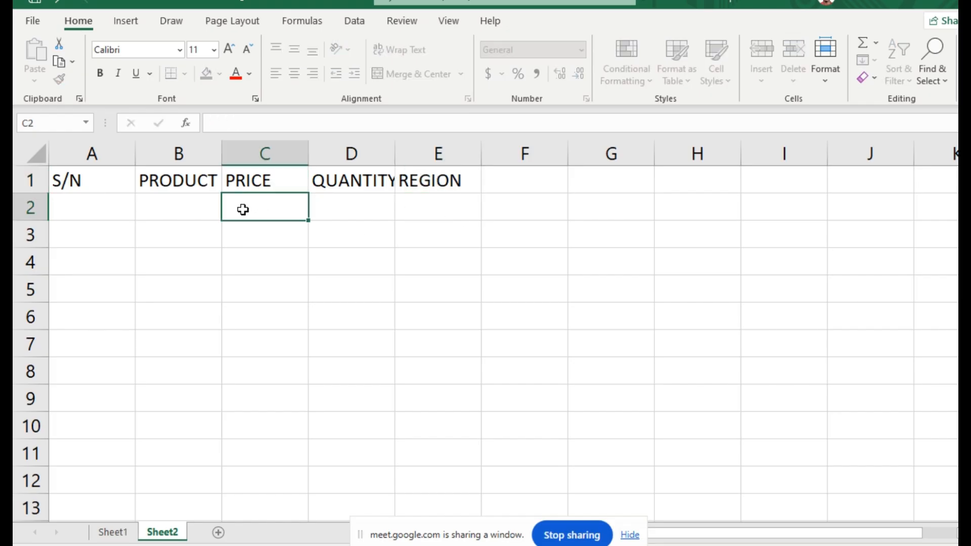
# AutoFit the column widths to the headers in A1:E1
pyautogui.hotkey('ctrl', 'a')
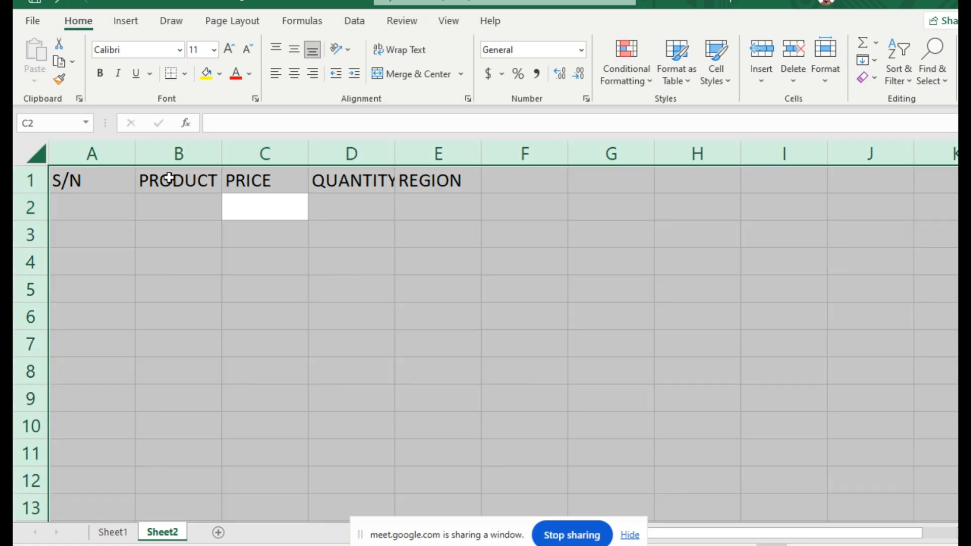
pyautogui.click(169, 178)
pyautogui.moveTo(89, 179); pyautogui.dragTo(433, 253)
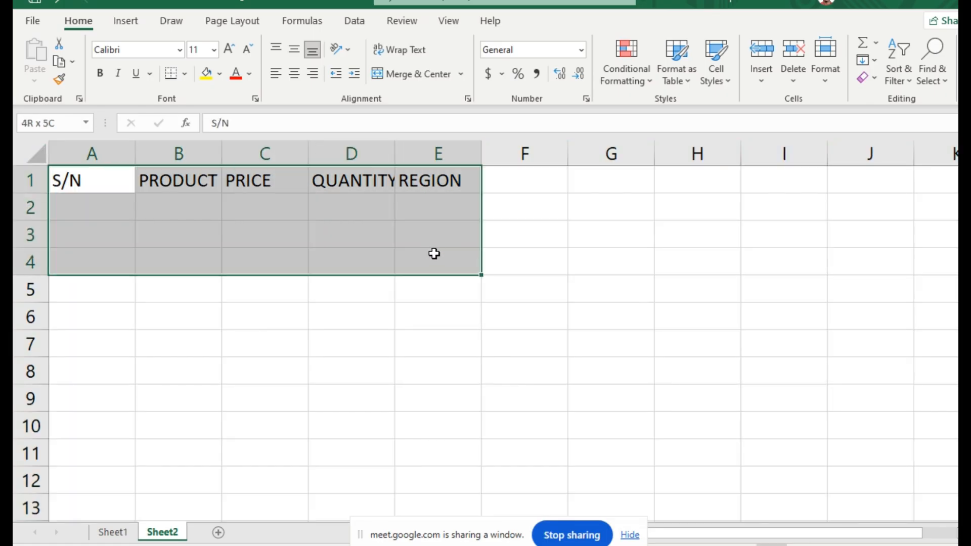
pyautogui.click(412, 227)
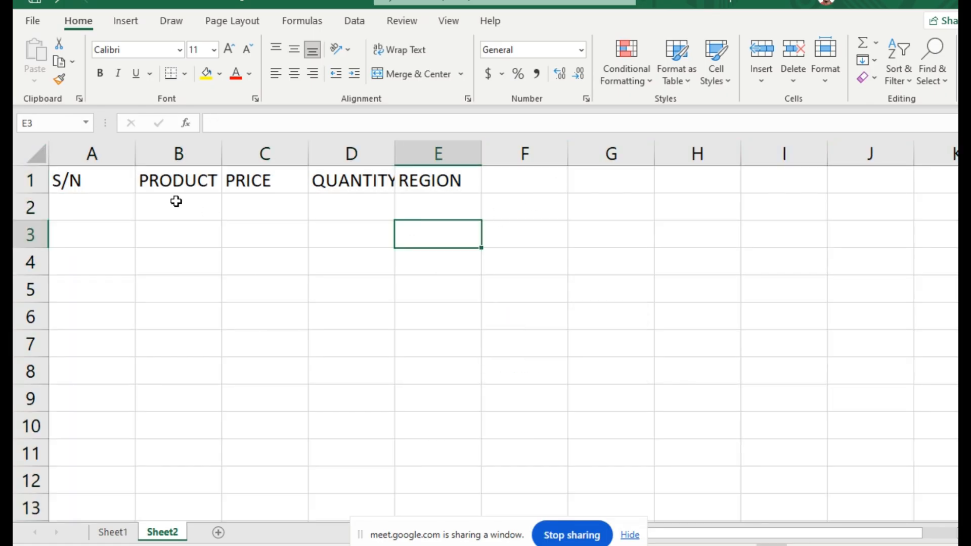
pyautogui.click(105, 185)
pyautogui.moveTo(105, 185); pyautogui.dragTo(438, 182)
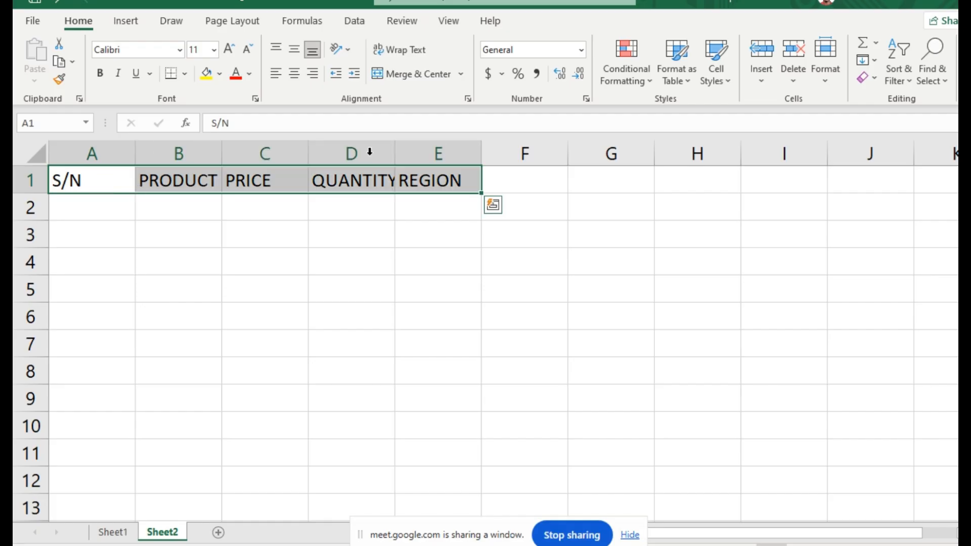
pyautogui.click(833, 68)
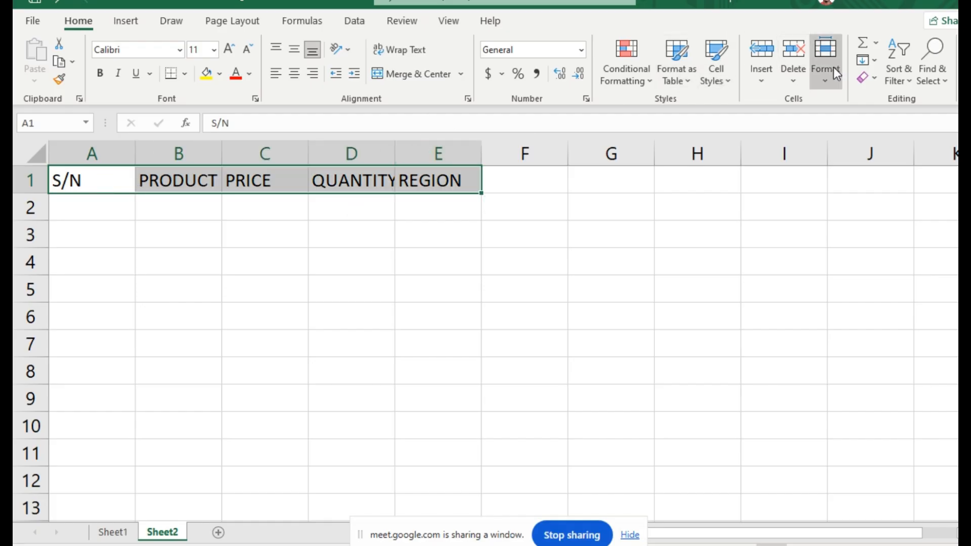
pyautogui.click(865, 190)
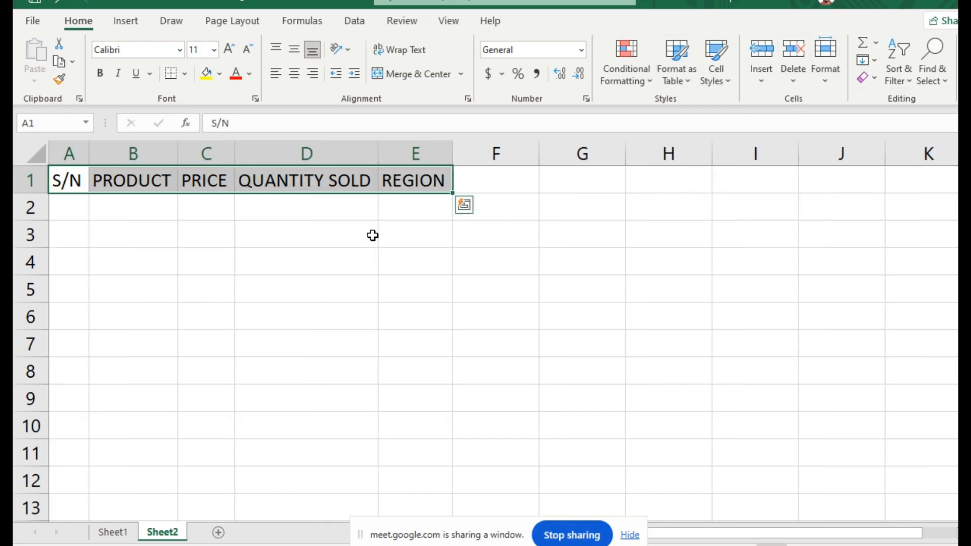
# Select the header row A1:E1, from S/N through REGION
pyautogui.click(290, 215)
pyautogui.click(62, 187)
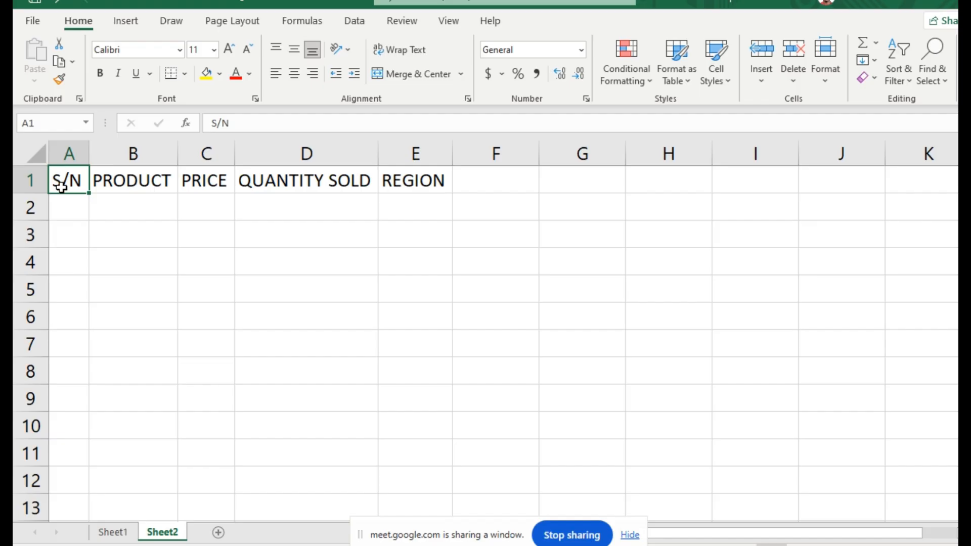
pyautogui.click(111, 185)
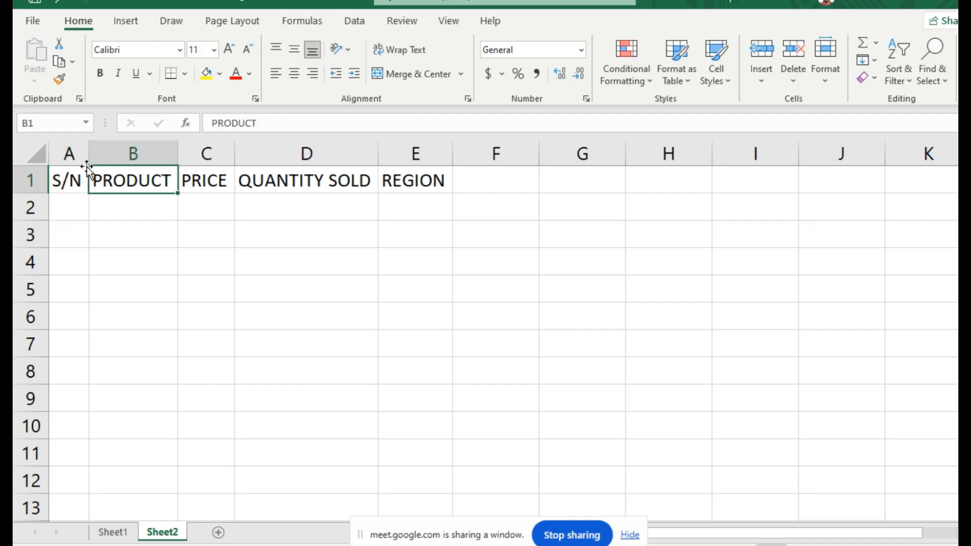
pyautogui.moveTo(59, 187); pyautogui.dragTo(152, 174)
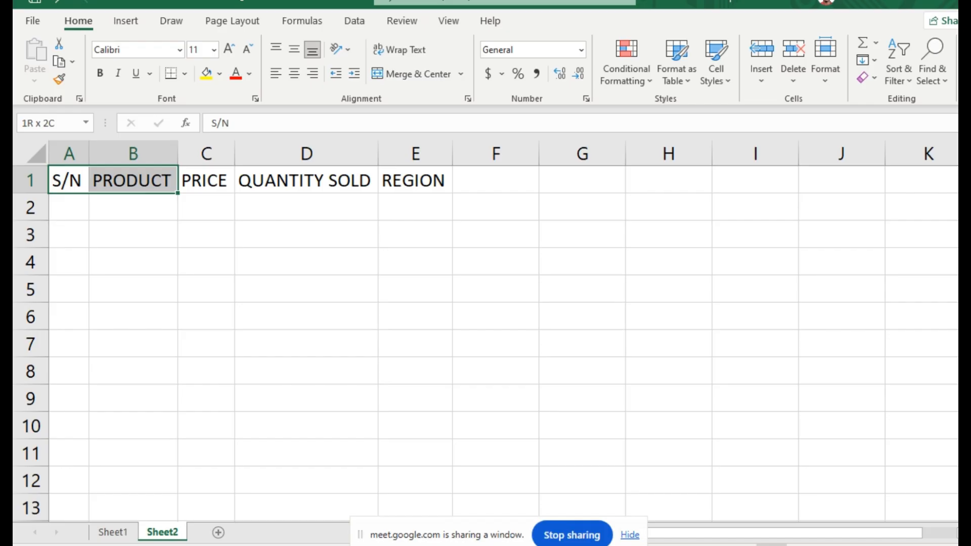
pyautogui.moveTo(152, 175); pyautogui.dragTo(423, 174)
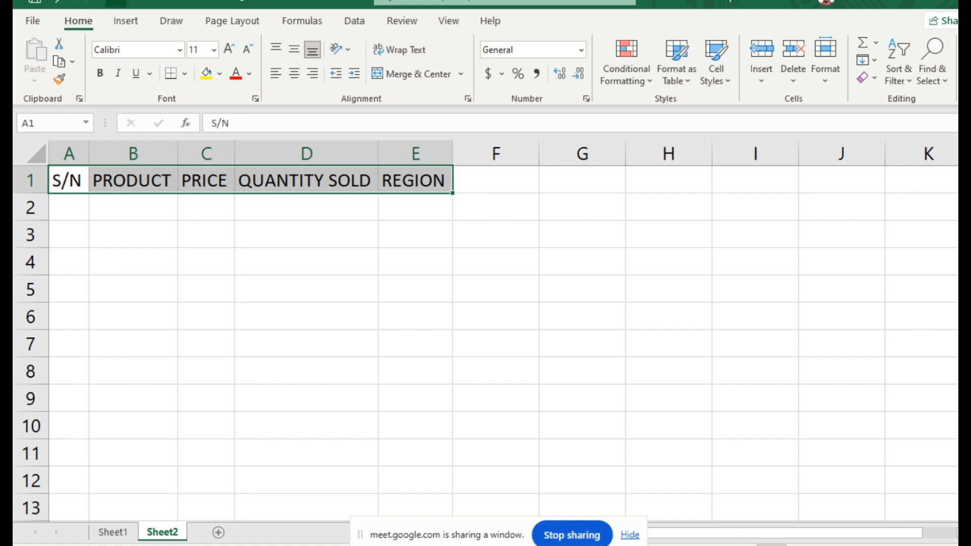
pyautogui.click(117, 3)
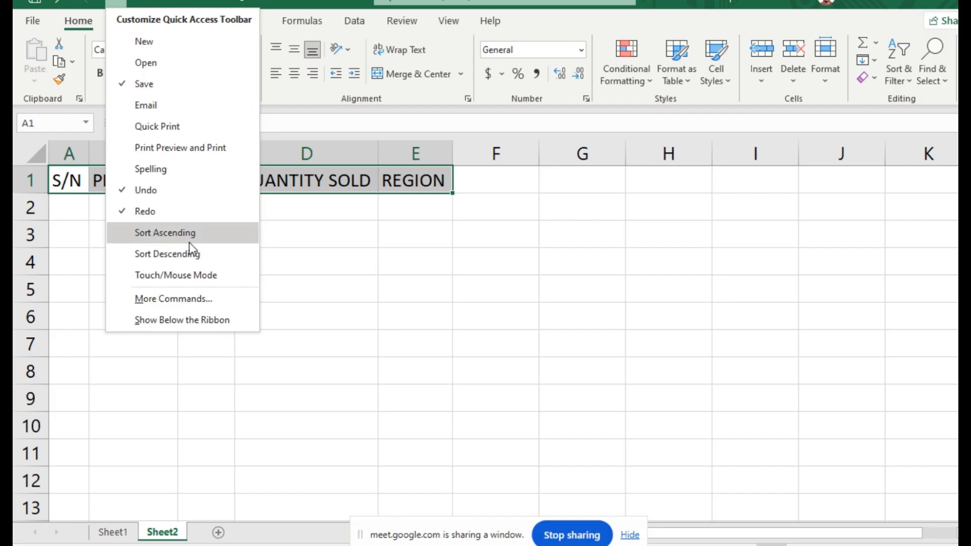
pyautogui.click(190, 300)
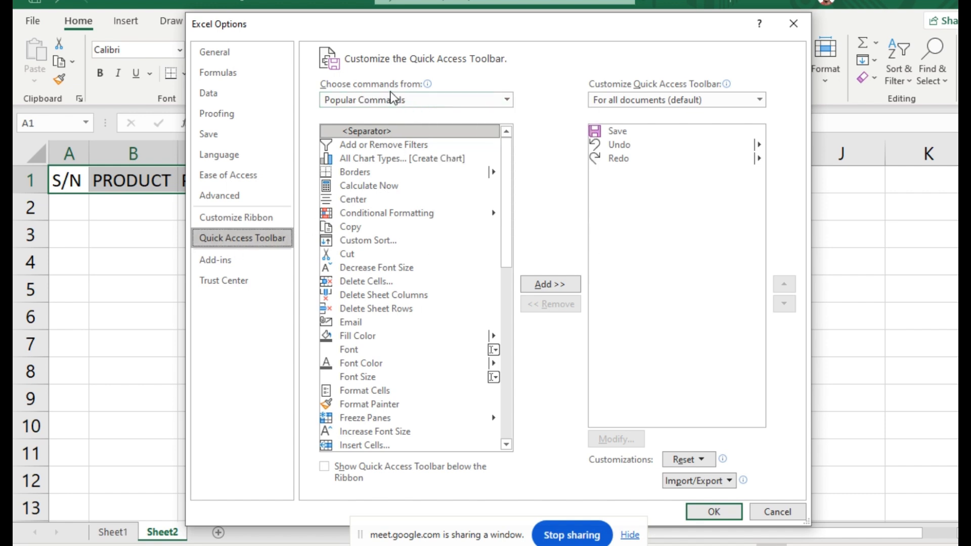
pyautogui.click(411, 105)
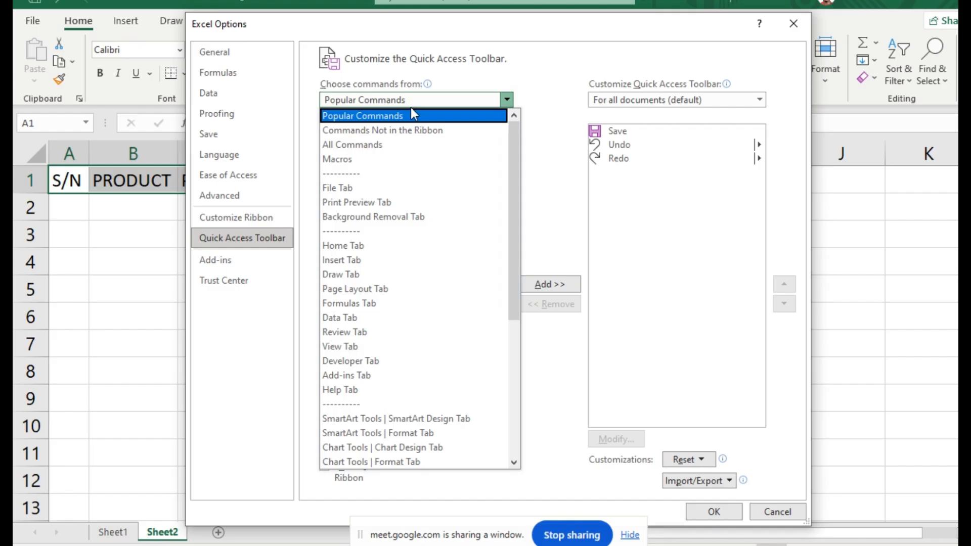
pyautogui.click(380, 142)
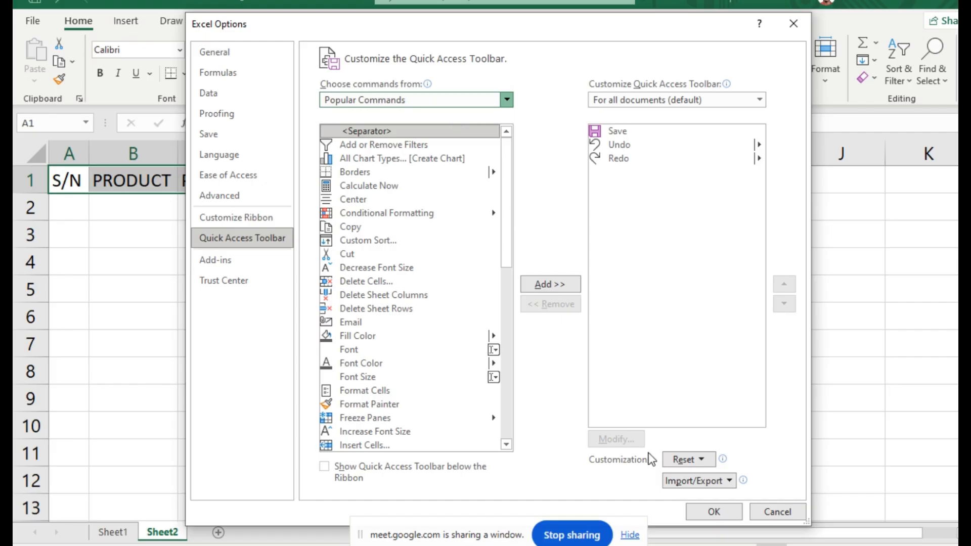
pyautogui.click(776, 512)
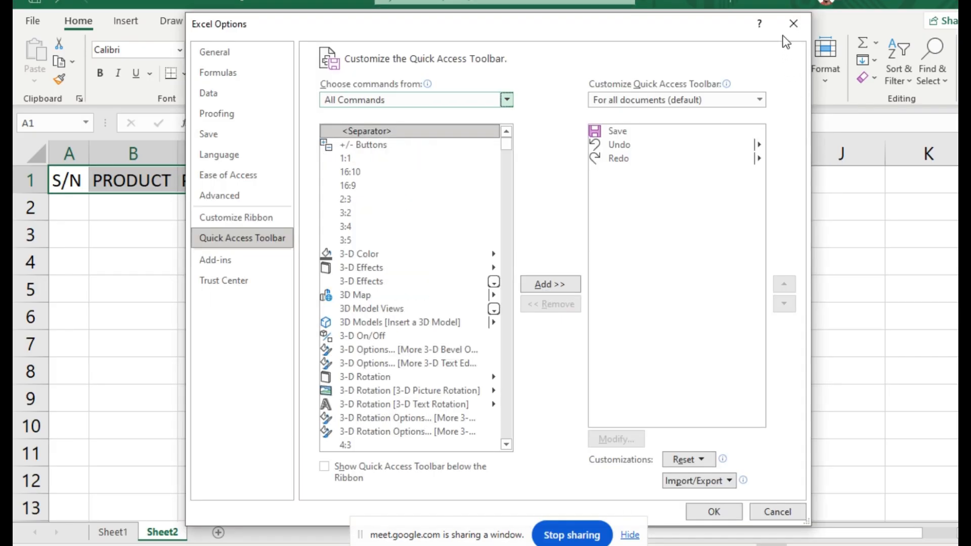
pyautogui.click(794, 30)
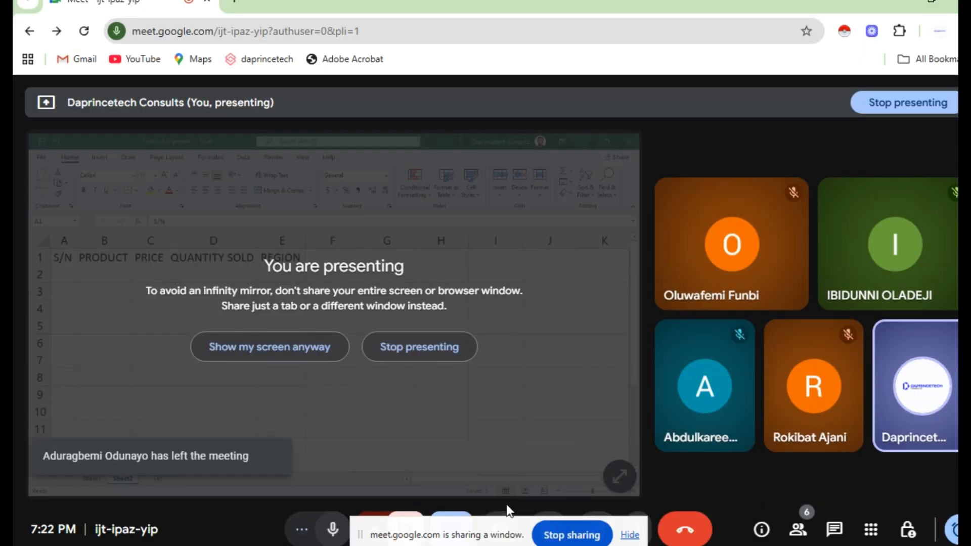
# Switch to Google Meet, present the entire screen instead of the single window, and return to the Excel workbook
pyautogui.click(506, 503)
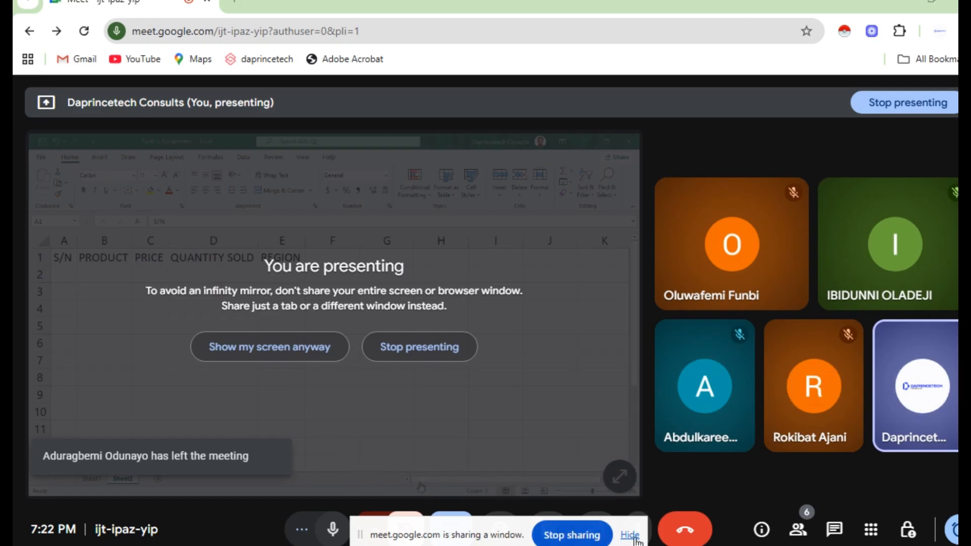
pyautogui.click(634, 537)
pyautogui.click(451, 528)
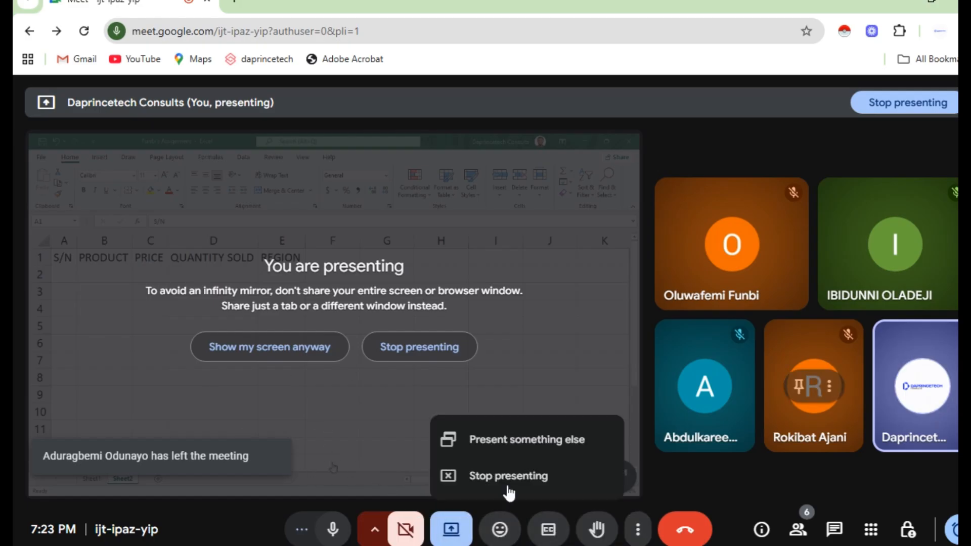
pyautogui.click(500, 436)
pyautogui.click(638, 117)
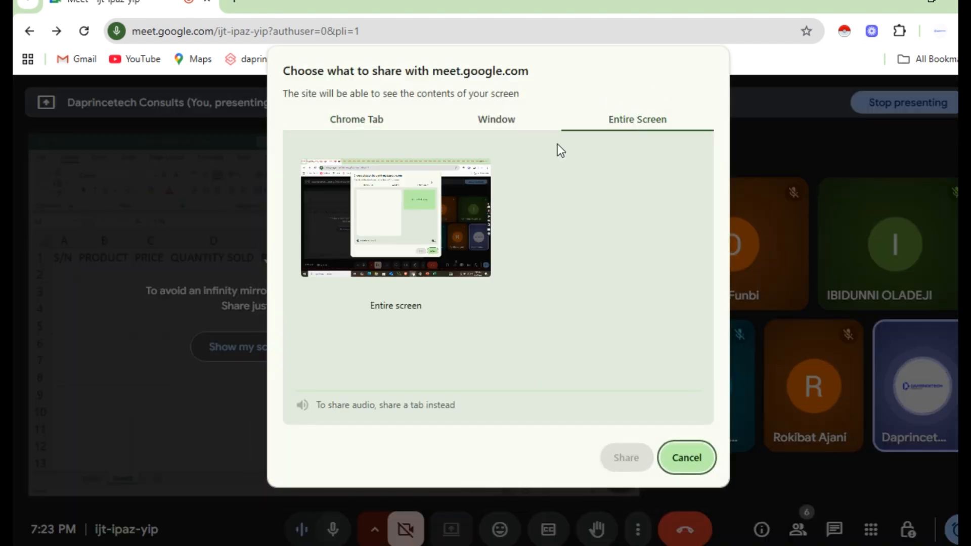
pyautogui.click(453, 205)
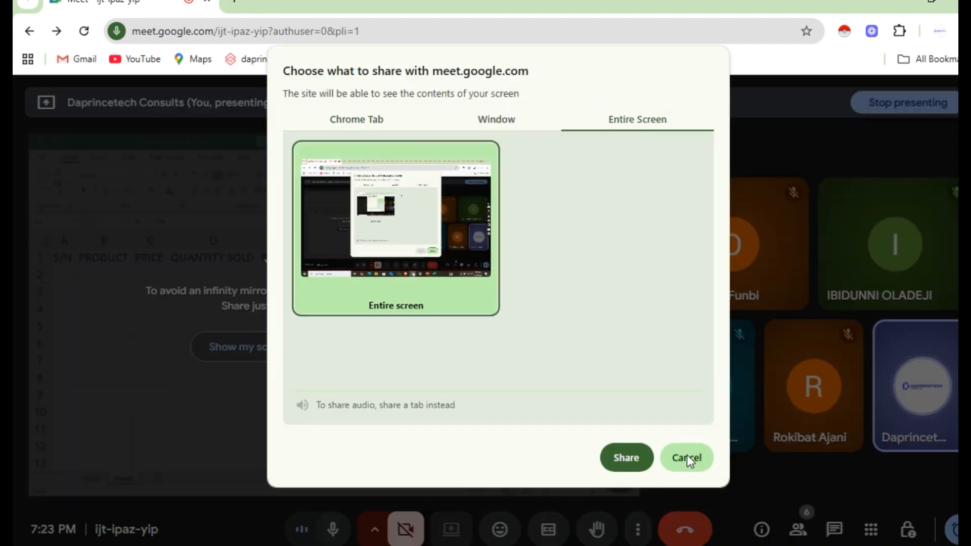
pyautogui.click(621, 460)
pyautogui.hotkey('alt', 'Tab')
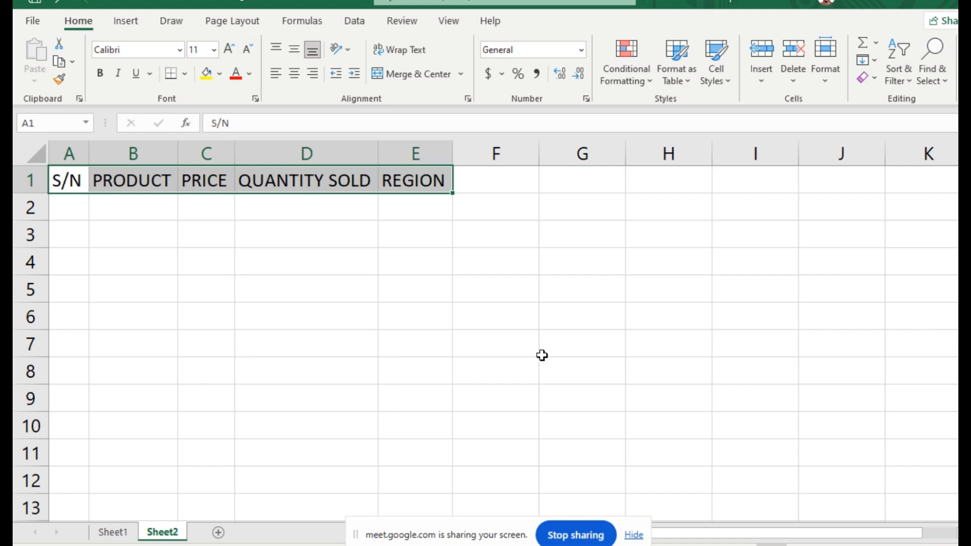
pyautogui.click(117, 4)
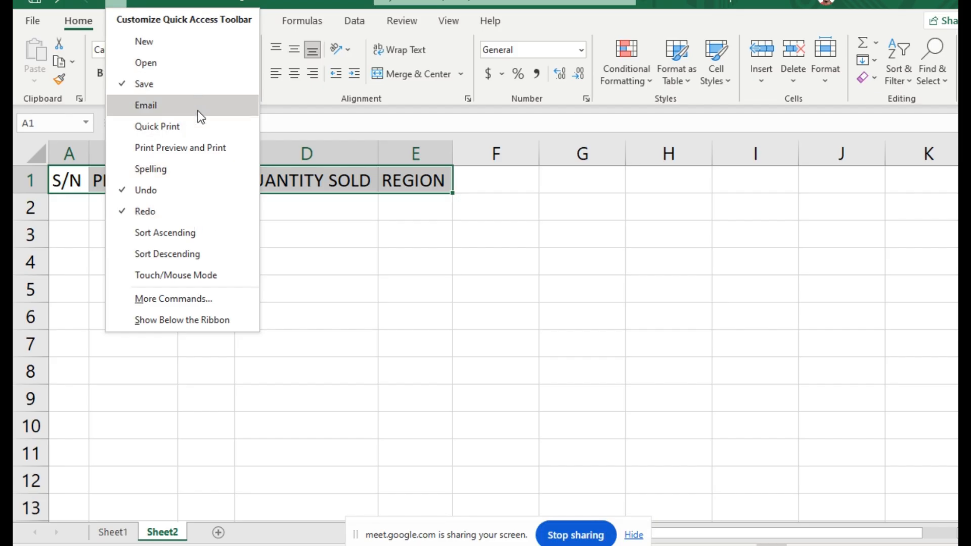
pyautogui.click(116, 3)
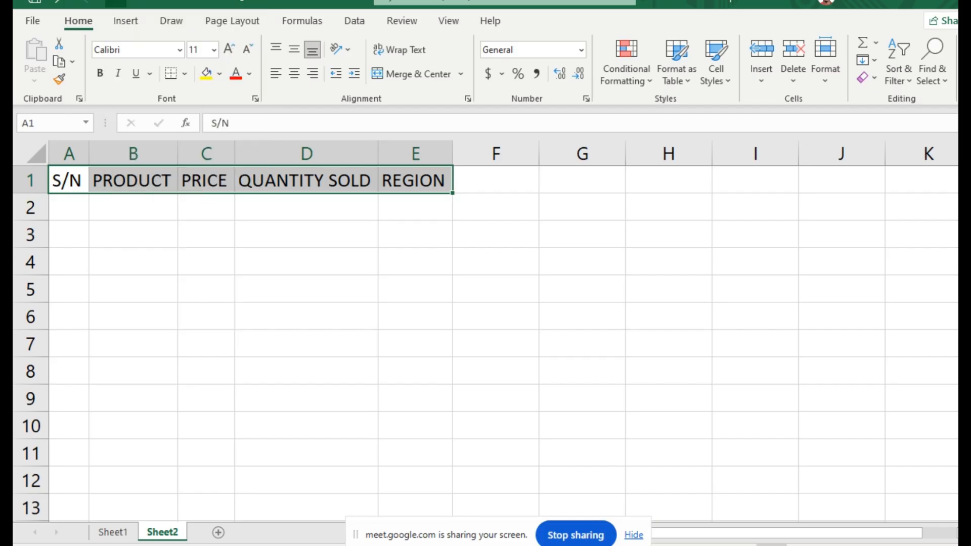
pyautogui.click(116, 3)
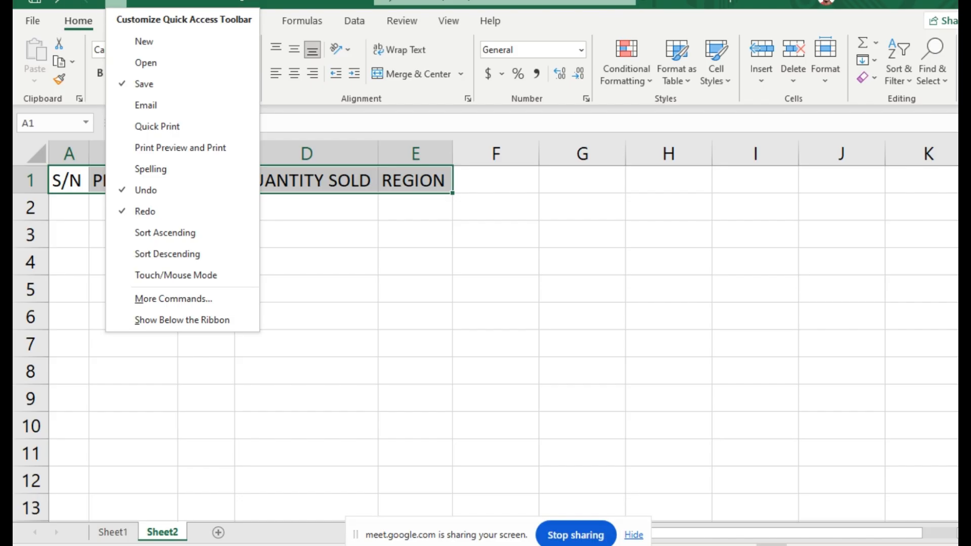
pyautogui.click(116, 3)
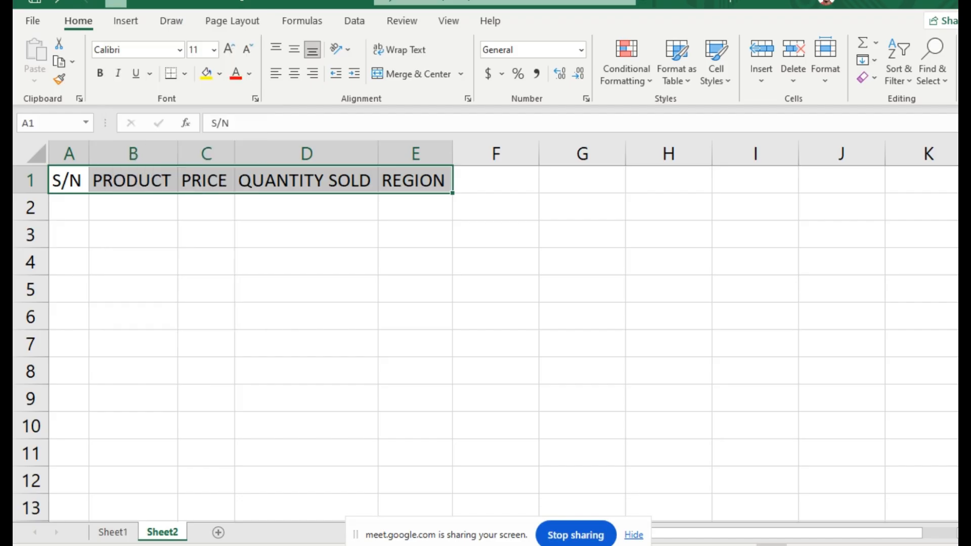
# Add the Form command from All Commands to the Quick Access Toolbar
pyautogui.click(116, 4)
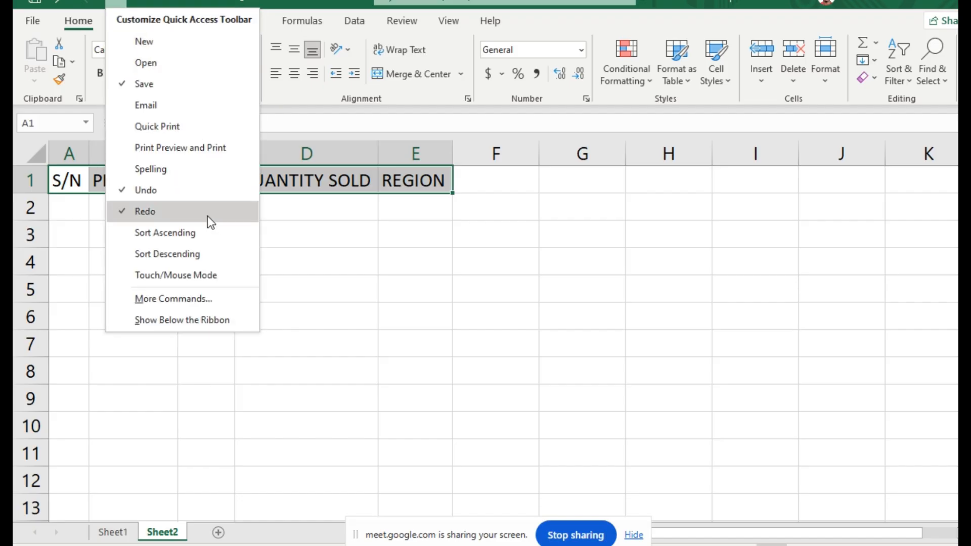
pyautogui.click(177, 303)
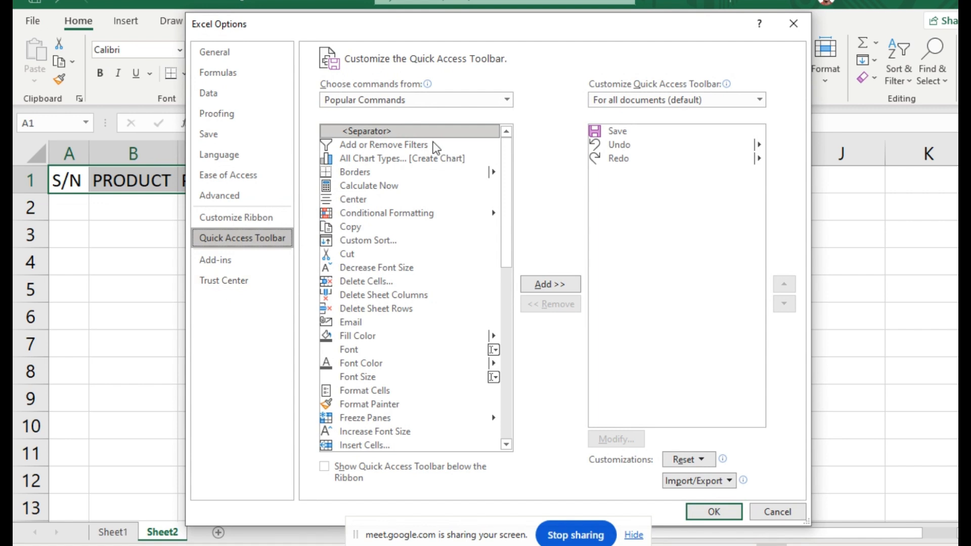
pyautogui.click(388, 100)
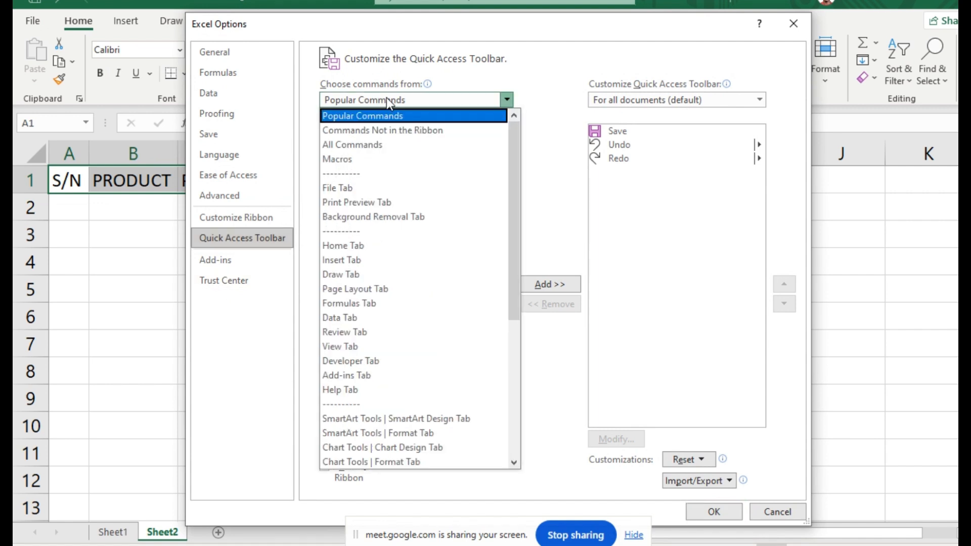
pyautogui.click(369, 144)
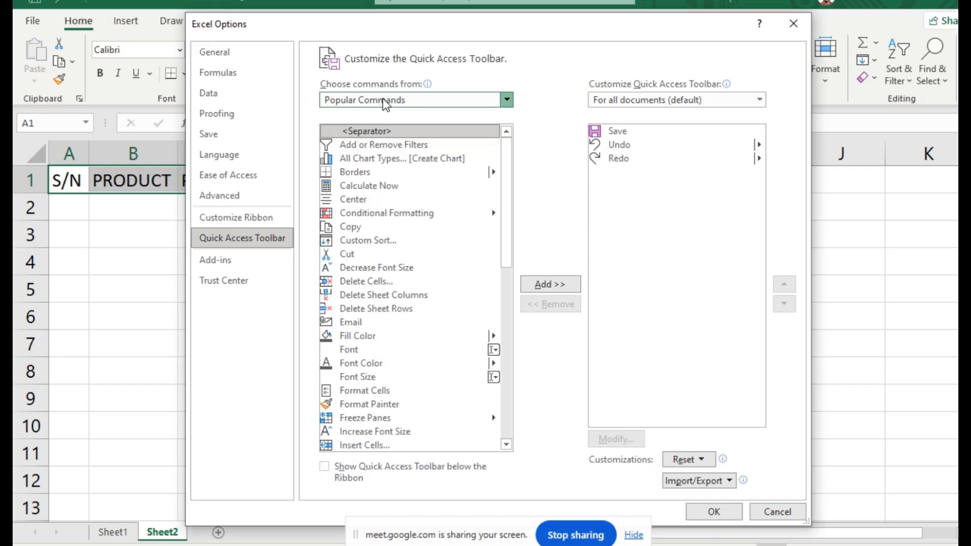
pyautogui.click(507, 101)
pyautogui.click(434, 105)
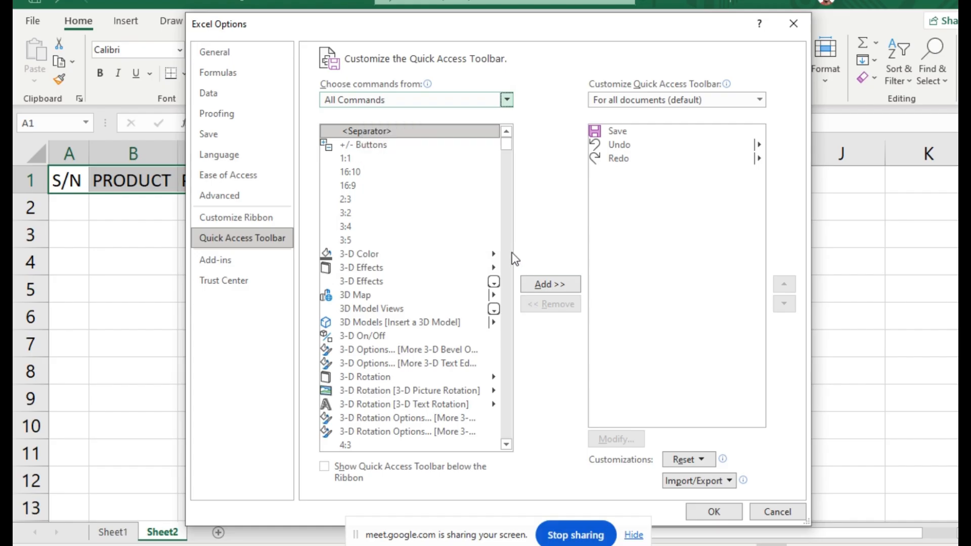
pyautogui.moveTo(508, 150); pyautogui.dragTo(508, 248)
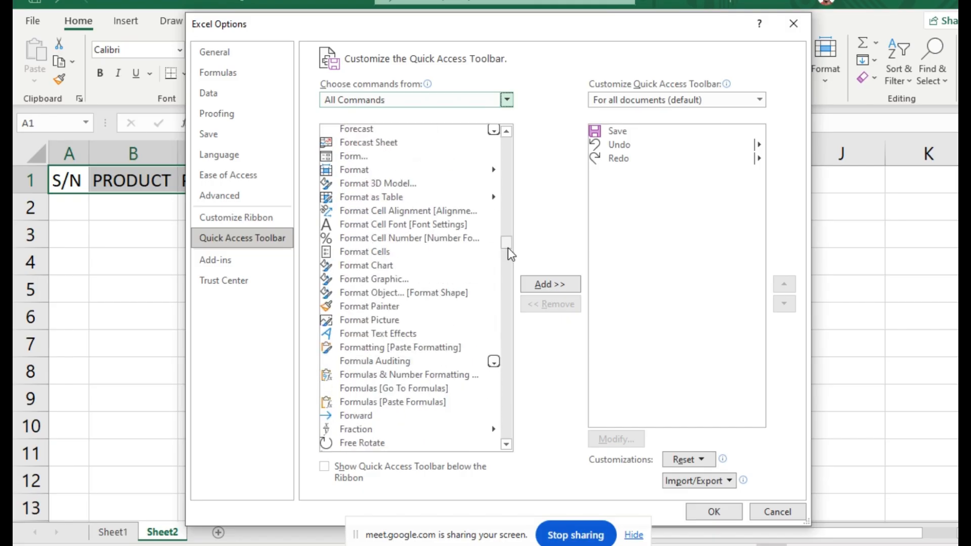
pyautogui.click(347, 158)
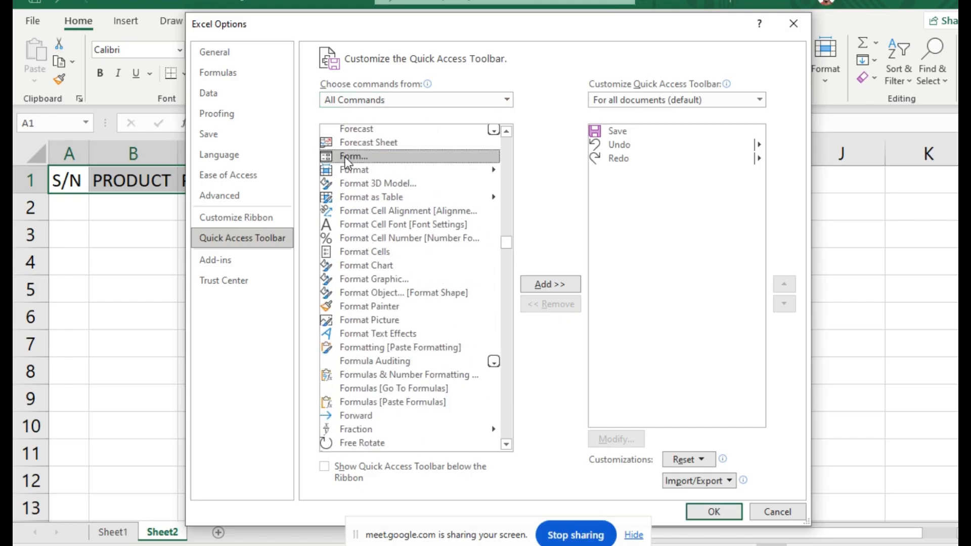
pyautogui.click(540, 285)
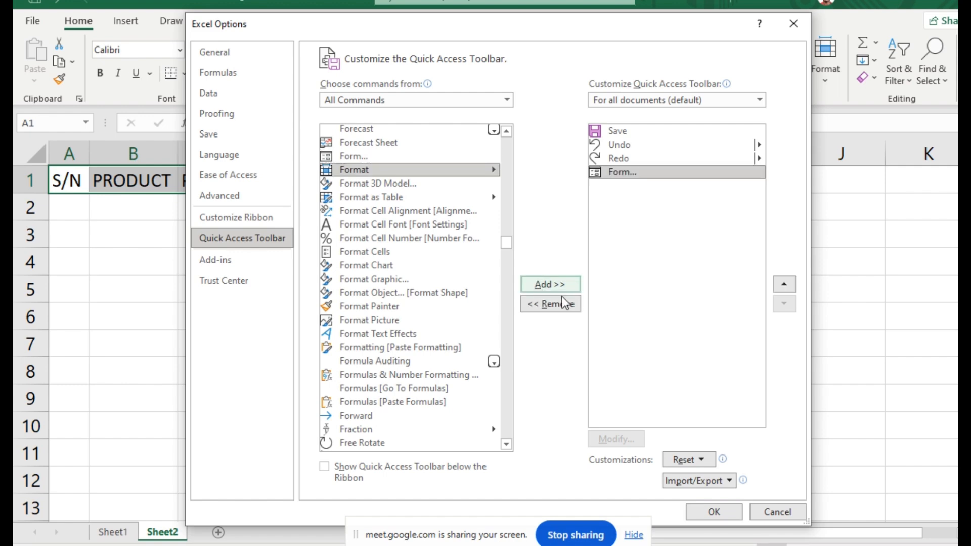
pyautogui.click(714, 512)
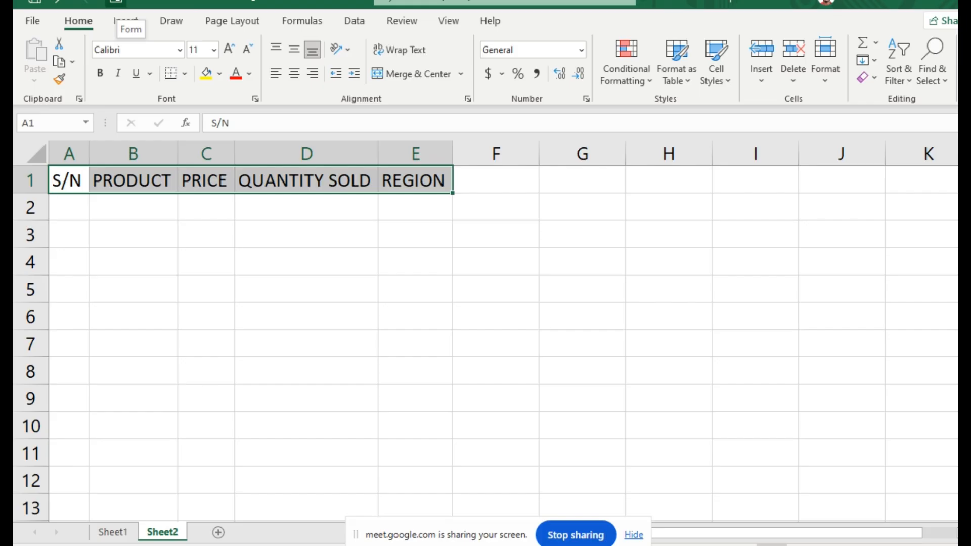
# Open the data form with the first row as labels and add record 1: Milo, price 2000, quantity sold 4, region West
pyautogui.click(116, 2)
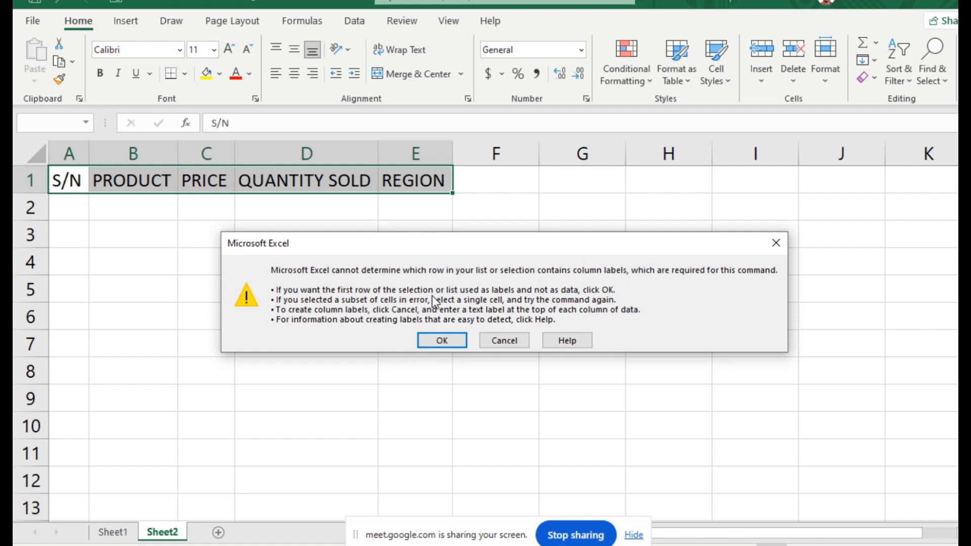
pyautogui.click(438, 339)
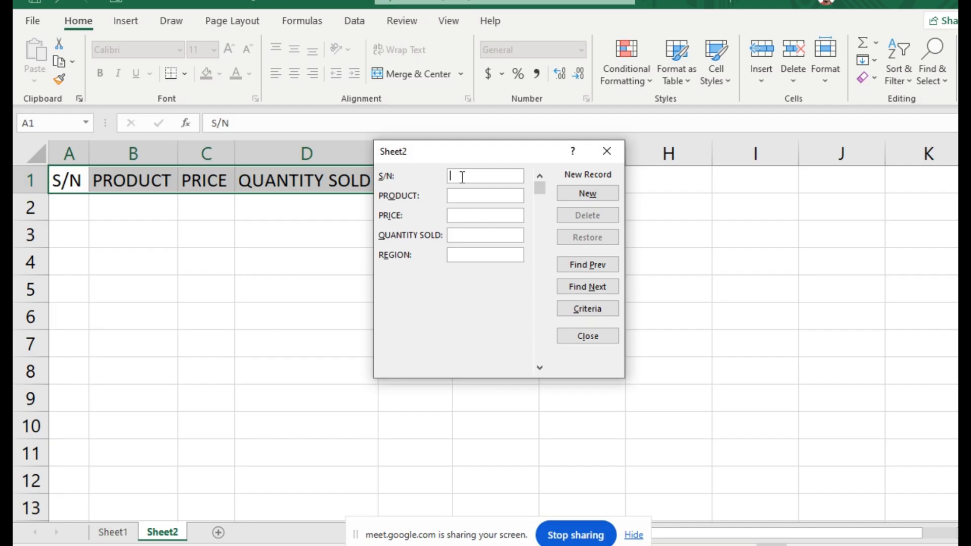
pyautogui.write('1')
pyautogui.press('Tab')
pyautogui.write('mILO')
pyautogui.press('BackSpace')
pyautogui.press('BackSpace')
pyautogui.press('BackSpace')
pyautogui.press('BackSpace')
pyautogui.write('Milo')
pyautogui.write('2000')
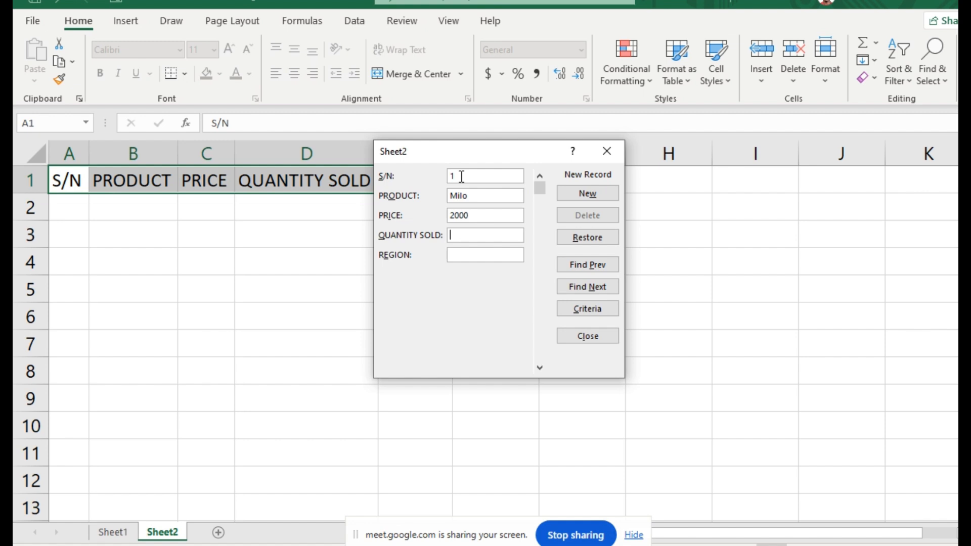
pyautogui.write('4')
pyautogui.press('Tab')
pyautogui.write('West')
pyautogui.press('Return')
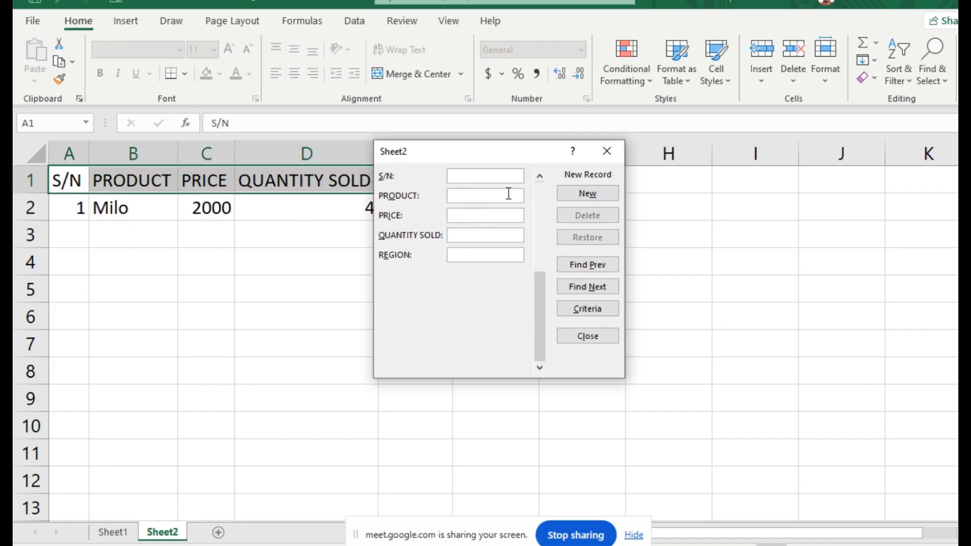
# Add a second record through the data form with only the S/N 2 filled in
pyautogui.write('2')
pyautogui.press('Return')
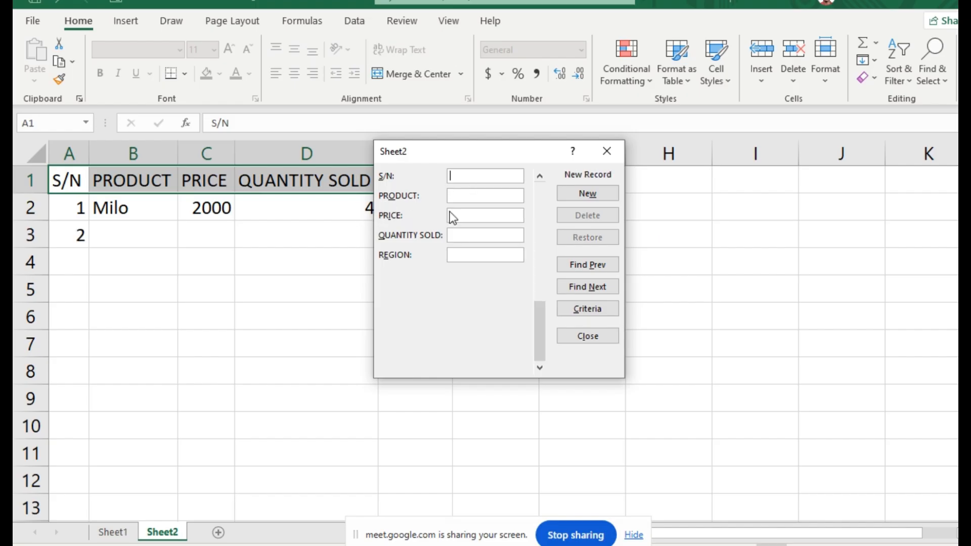
pyautogui.click(482, 193)
pyautogui.write('gyfgh')
pyautogui.press('BackSpace')
pyautogui.press('BackSpace')
pyautogui.press('BackSpace')
pyautogui.press('BackSpace')
pyautogui.press('BackSpace')
# Add record 3 through the data form with product Sugar, price 200, quantity sold 10 and region North, and close the form
pyautogui.write('3')
pyautogui.press('Tab')
pyautogui.write('Sugar')
pyautogui.press('Tab')
pyautogui.write('200')
pyautogui.press('Tab')
pyautogui.write('10')
pyautogui.write('North')
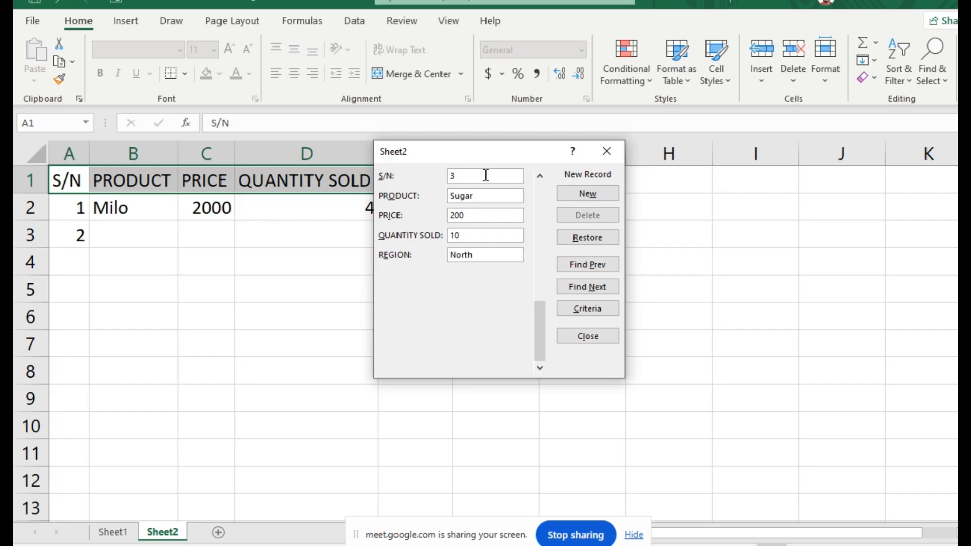
pyautogui.press('Return')
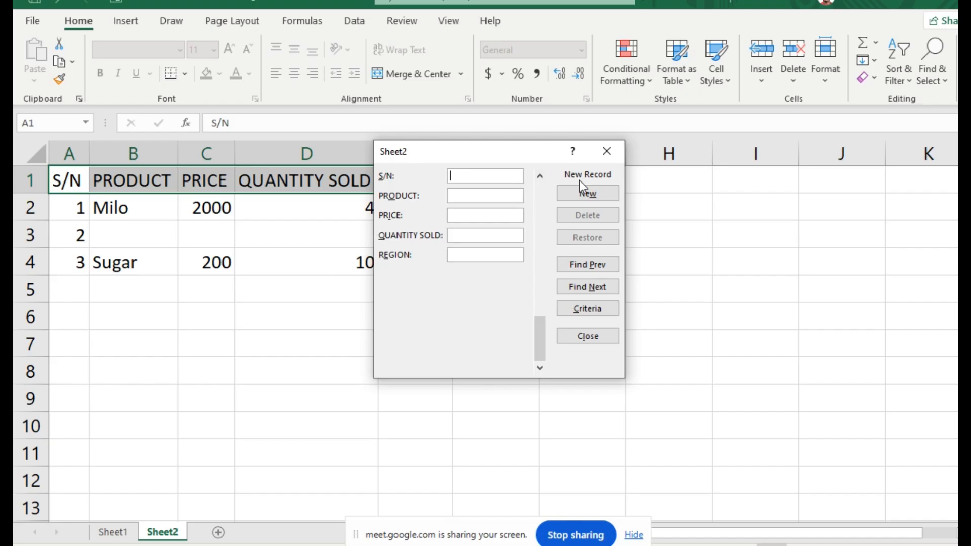
pyautogui.click(610, 150)
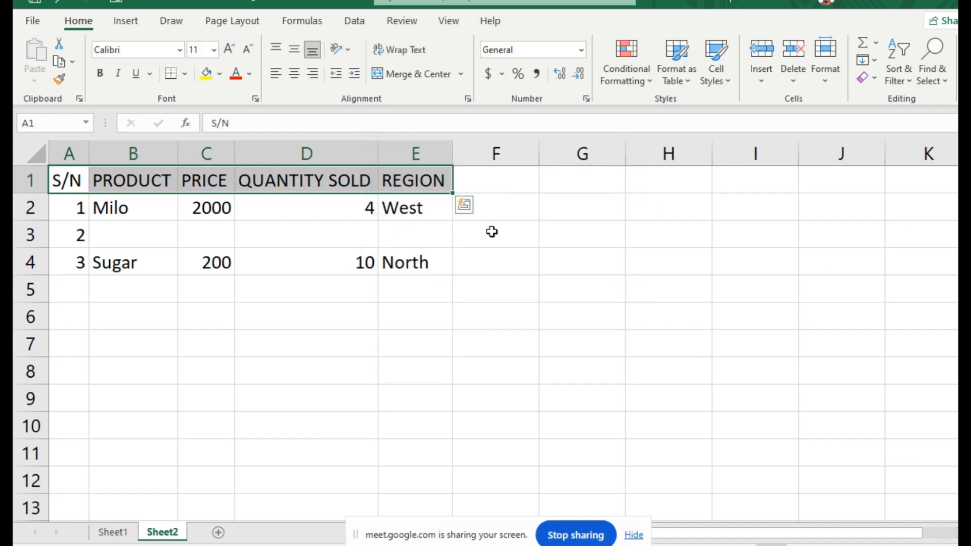
# Open the data form for the product table, go to the incomplete record with S/N 2, and permanently delete it
pyautogui.click(306, 256)
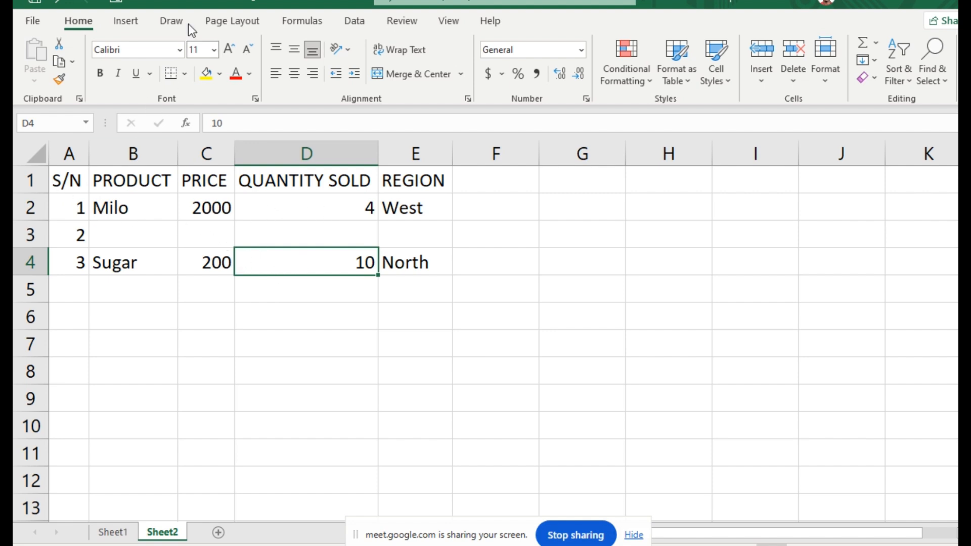
pyautogui.click(112, 5)
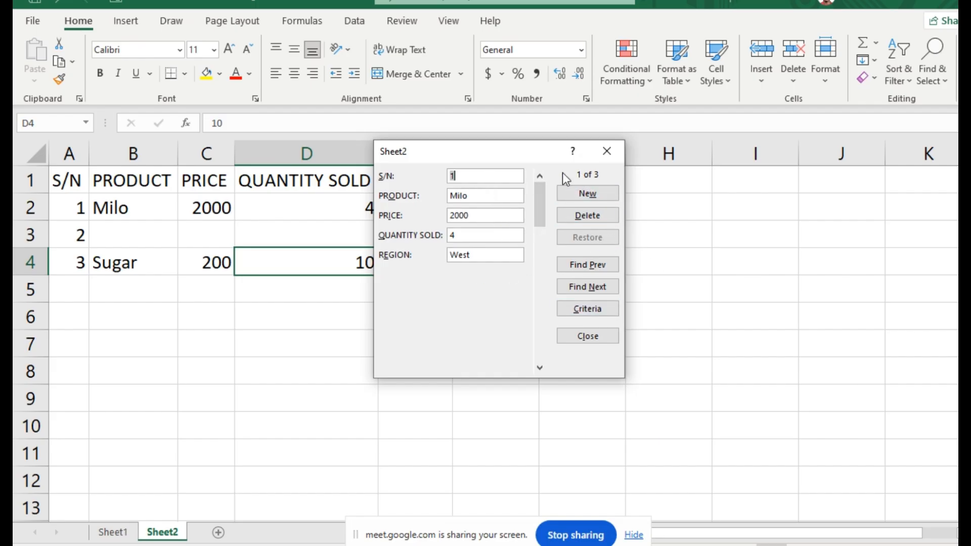
pyautogui.click(589, 269)
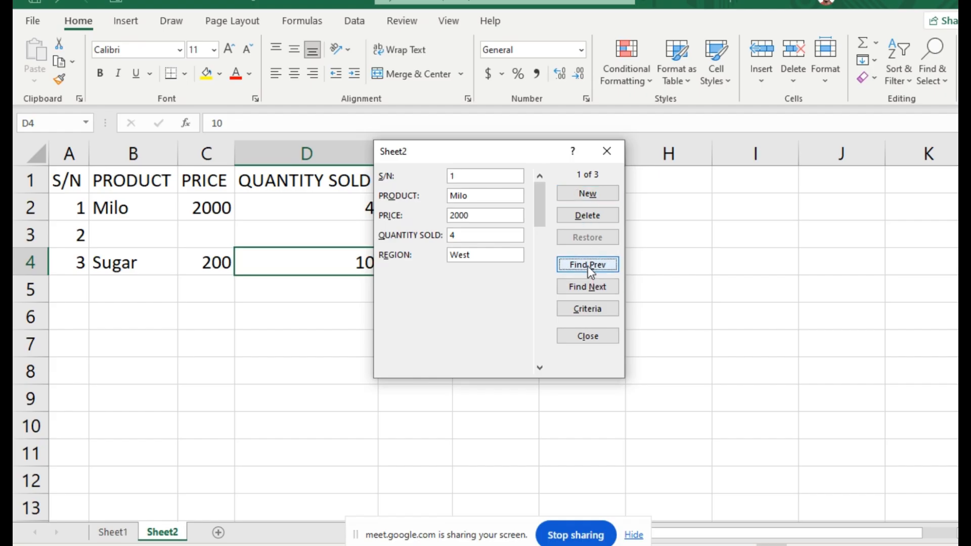
pyautogui.click(592, 289)
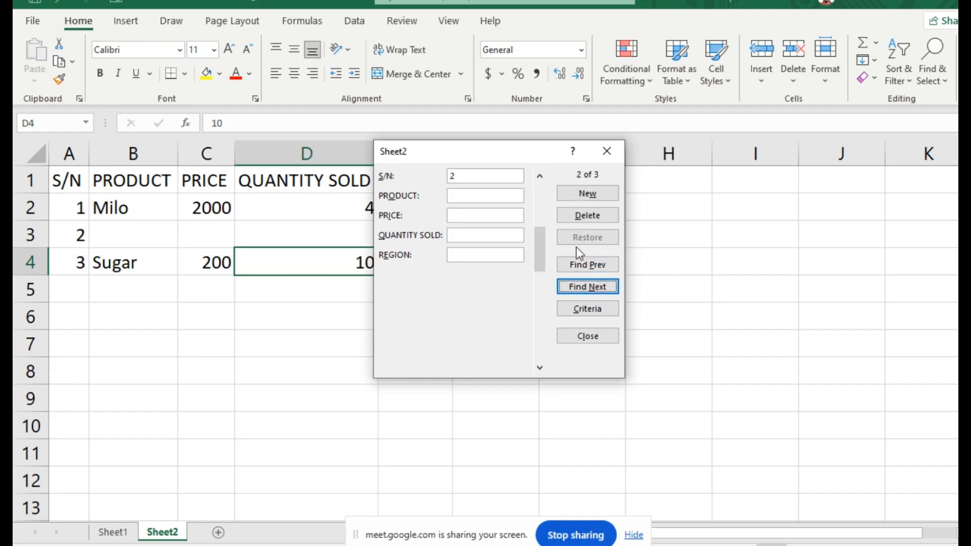
pyautogui.click(584, 265)
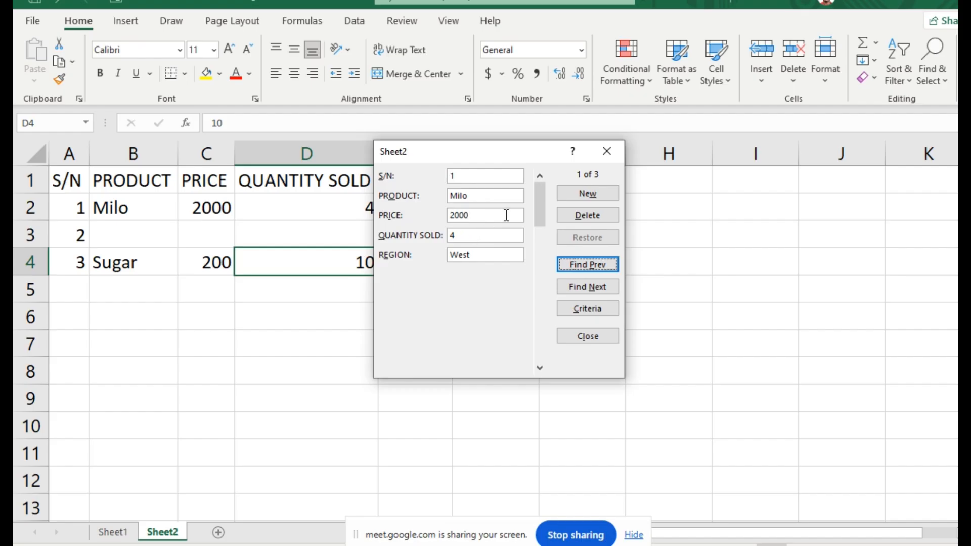
pyautogui.click(582, 290)
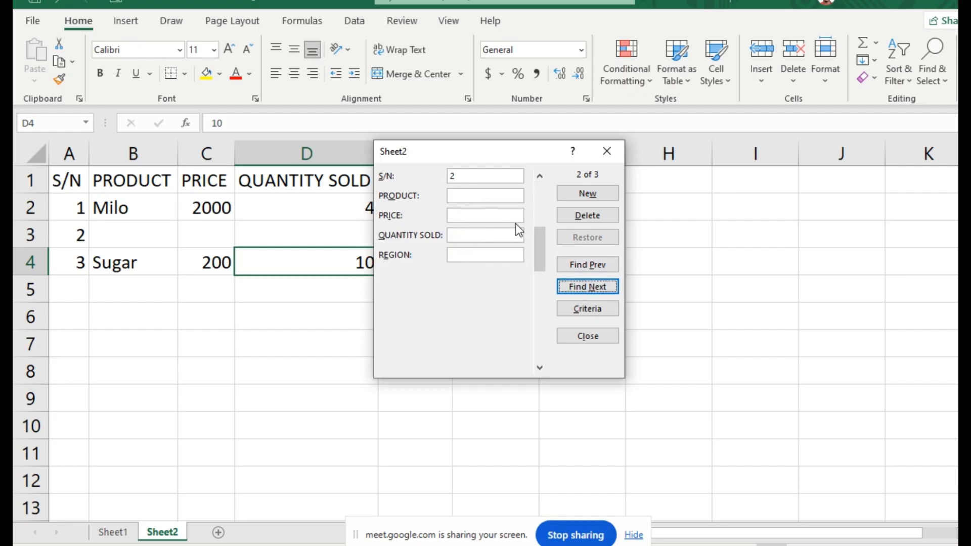
pyautogui.click(584, 217)
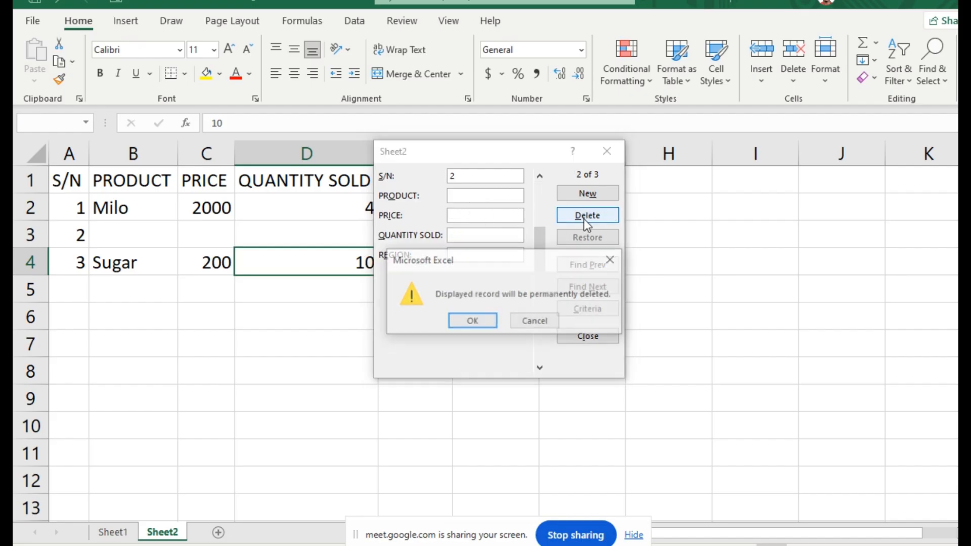
pyautogui.click(486, 318)
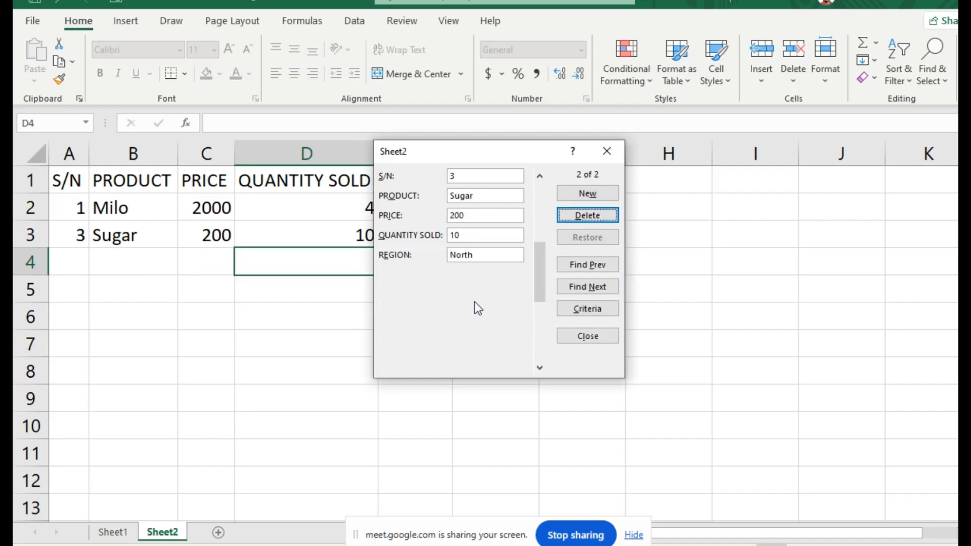
# Set the Sugar record's S/N to 2 in the data form and commit the change
pyautogui.click(462, 177)
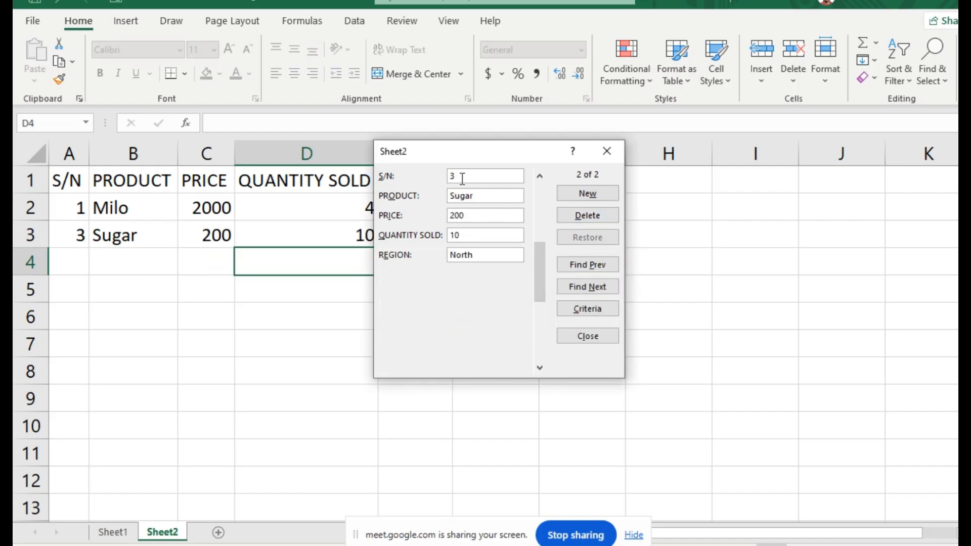
pyautogui.press('BackSpace')
pyautogui.write('2')
pyautogui.press('Return')
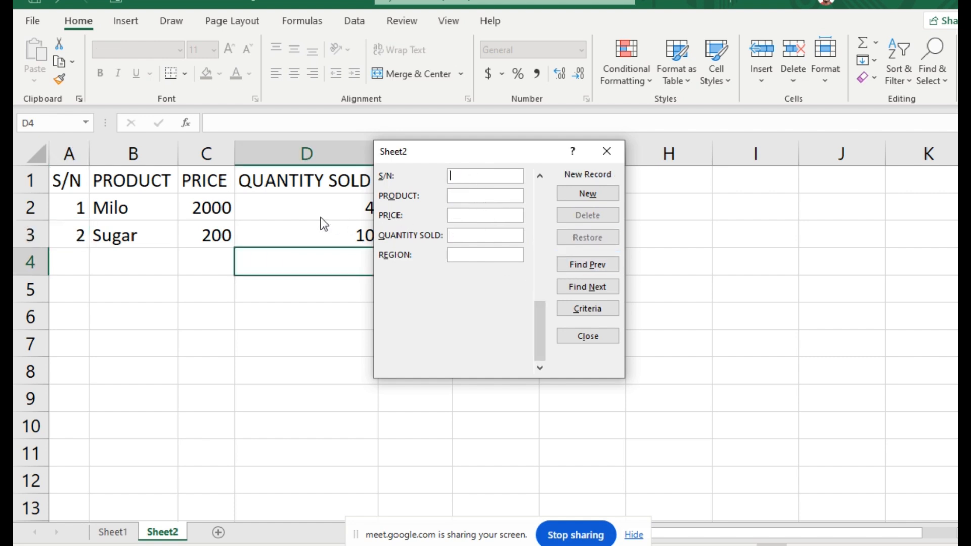
pyautogui.click(481, 176)
pyautogui.write('cbca')
pyautogui.press('BackSpace')
pyautogui.press('BackSpace')
pyautogui.press('BackSpace')
pyautogui.press('BackSpace')
# Close the data form without adding another record
pyautogui.click(608, 151)
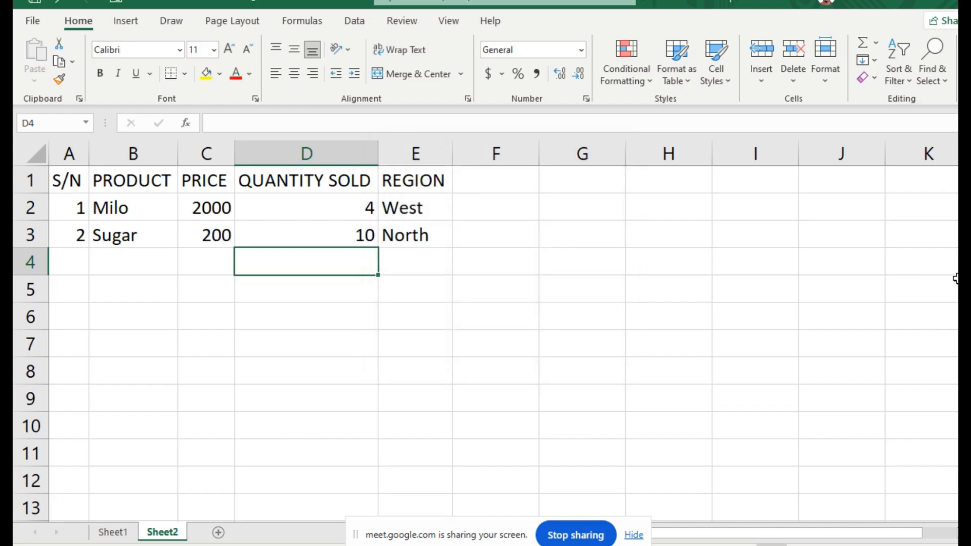